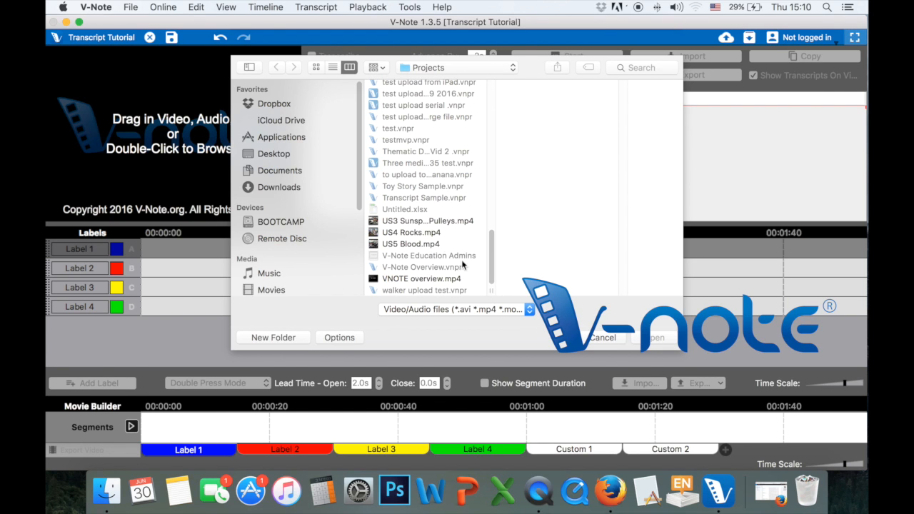
# Step: Load the video US5 Blood.mp4 into the project and play it from about 5 seconds
pyautogui.doubleClick(424, 243)
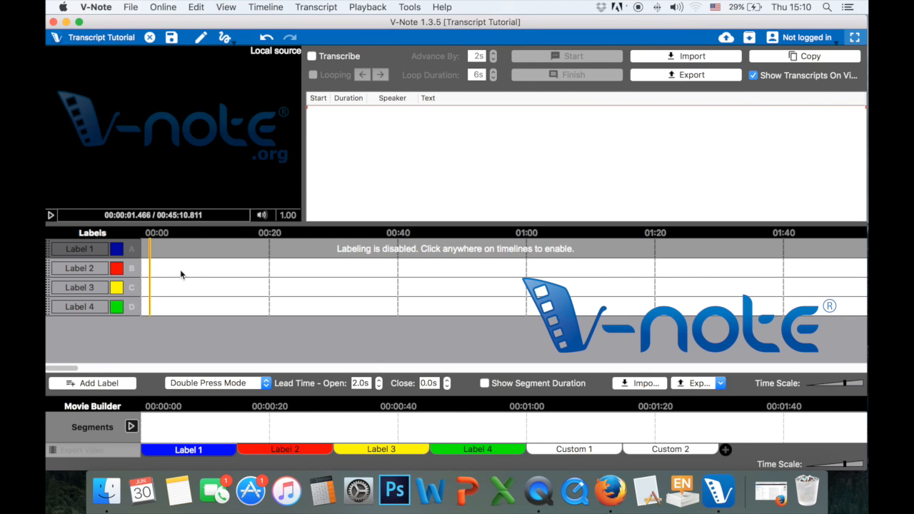
pyautogui.click(180, 275)
pyautogui.click(180, 272)
pyautogui.click(50, 215)
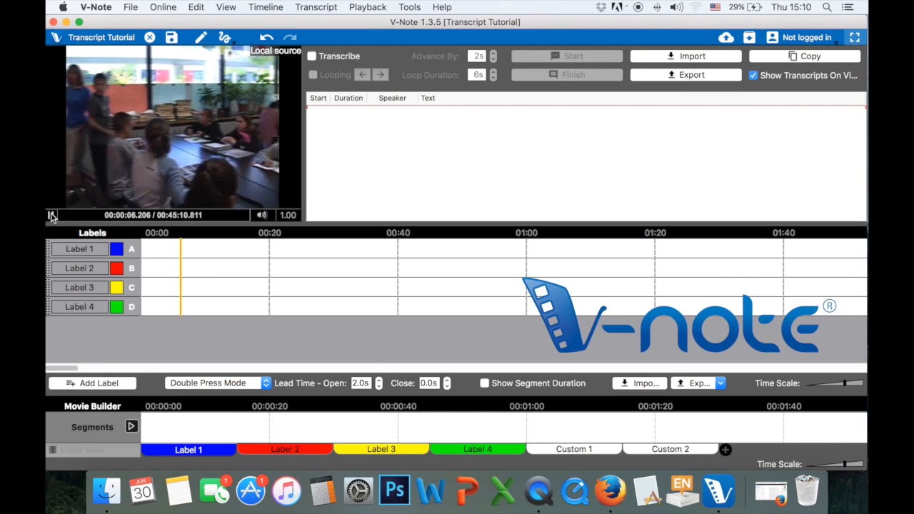
# Step: Open transcript.csv from the Desktop for import as the video's transcript
pyautogui.click(671, 63)
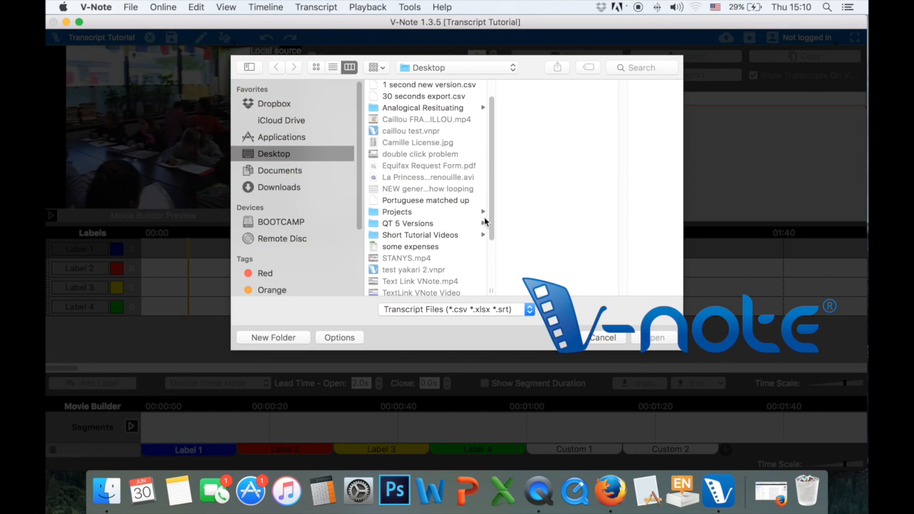
pyautogui.scroll(-5, 484, 223)
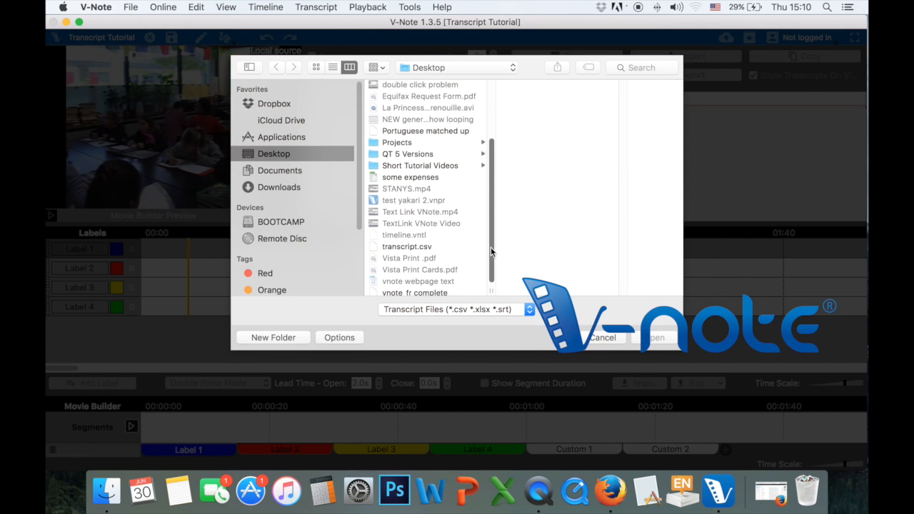
pyautogui.click(424, 248)
pyautogui.doubleClick(424, 248)
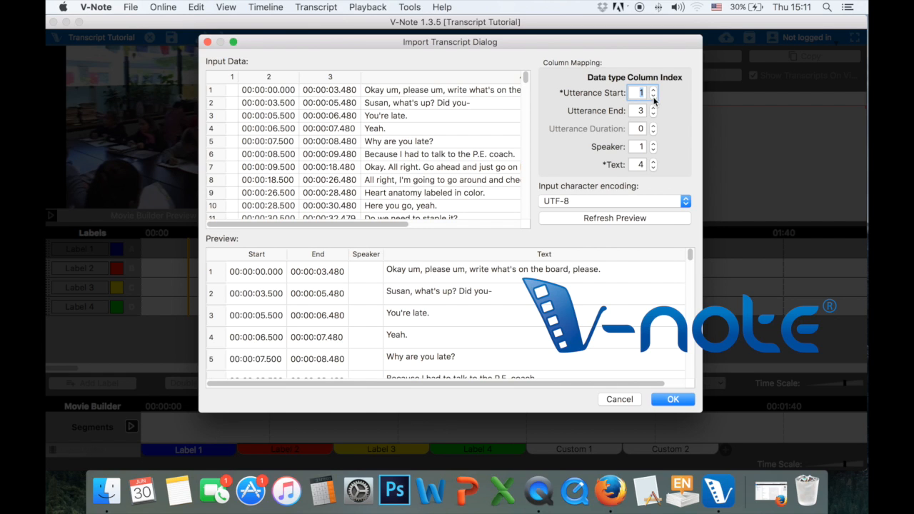
# Step: Map Utterance Start to column 2, refresh the preview and complete the transcript import
pyautogui.click(626, 220)
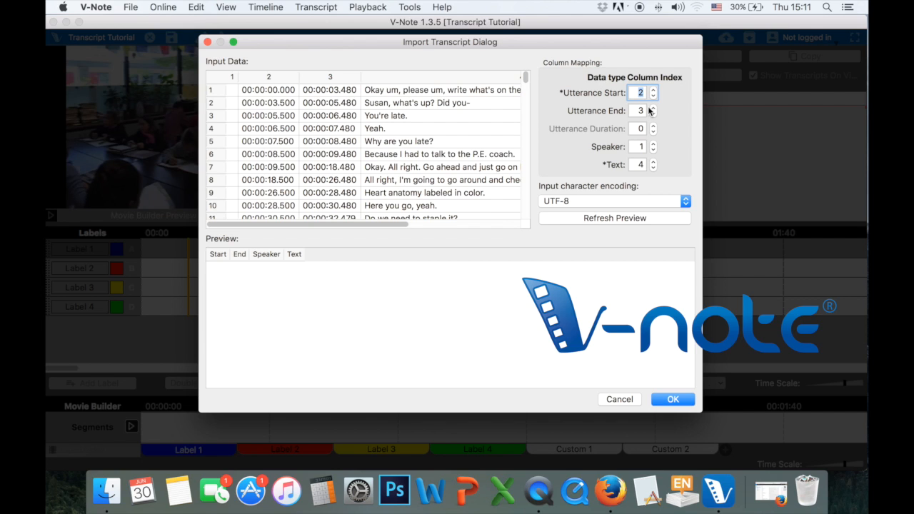
pyautogui.click(631, 219)
pyautogui.click(676, 404)
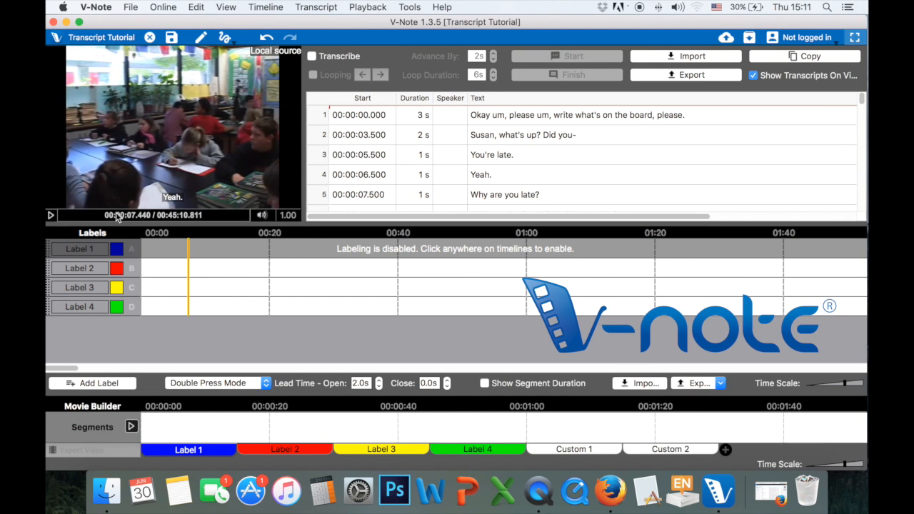
# Step: Play the video with its transcript in full-screen mode and turn the playback volume down
pyautogui.click(50, 217)
pyautogui.click(855, 37)
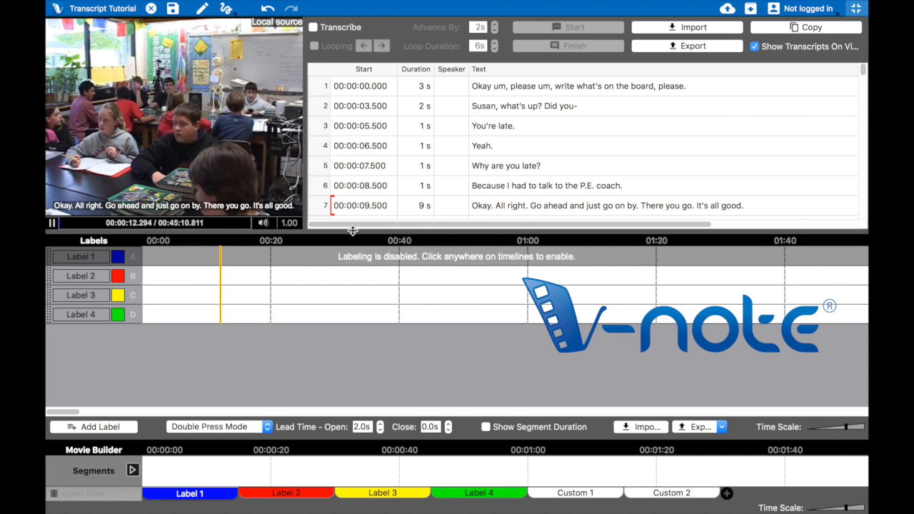
pyautogui.moveTo(263, 227)
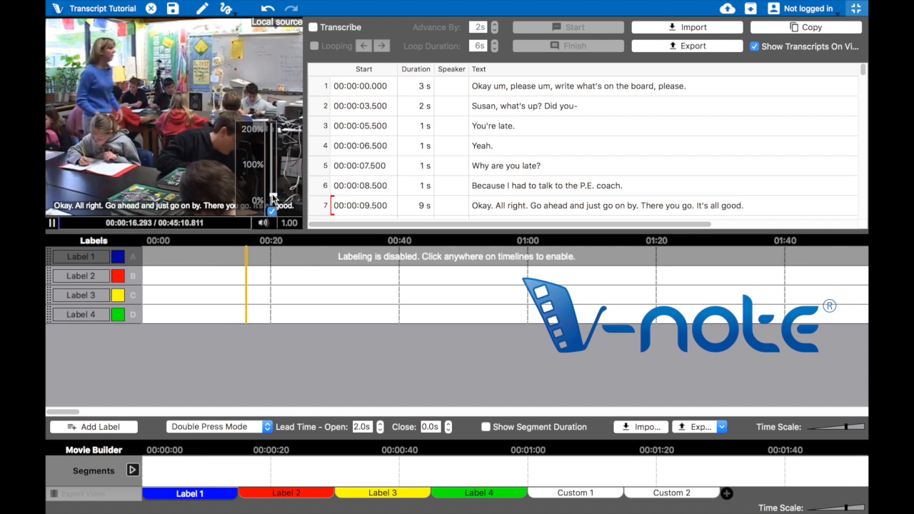
pyautogui.click(406, 307)
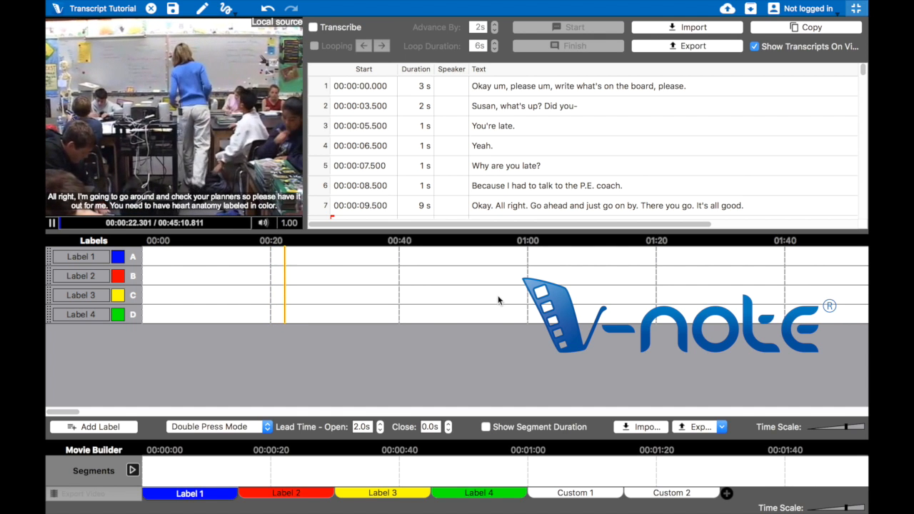
# Step: Make the transcript list scroll along with playback
pyautogui.rightClick(648, 146)
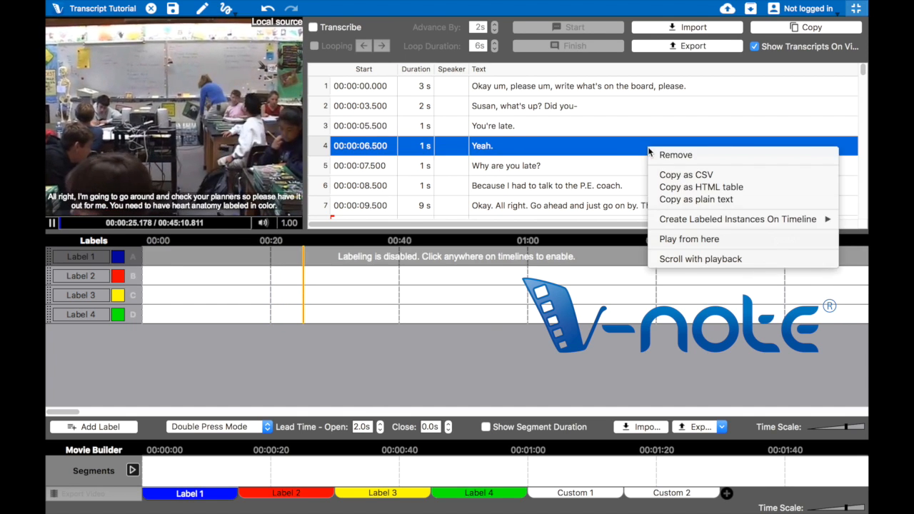
pyautogui.click(696, 259)
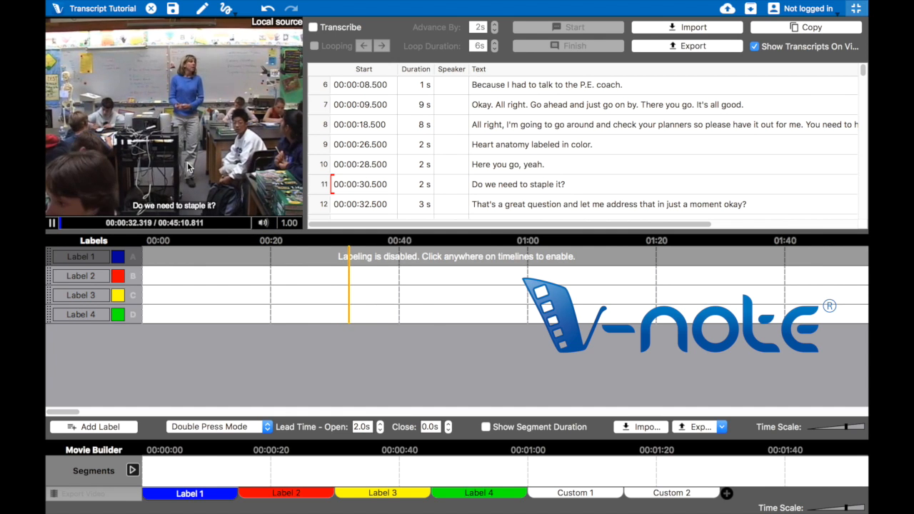
pyautogui.rightClick(621, 147)
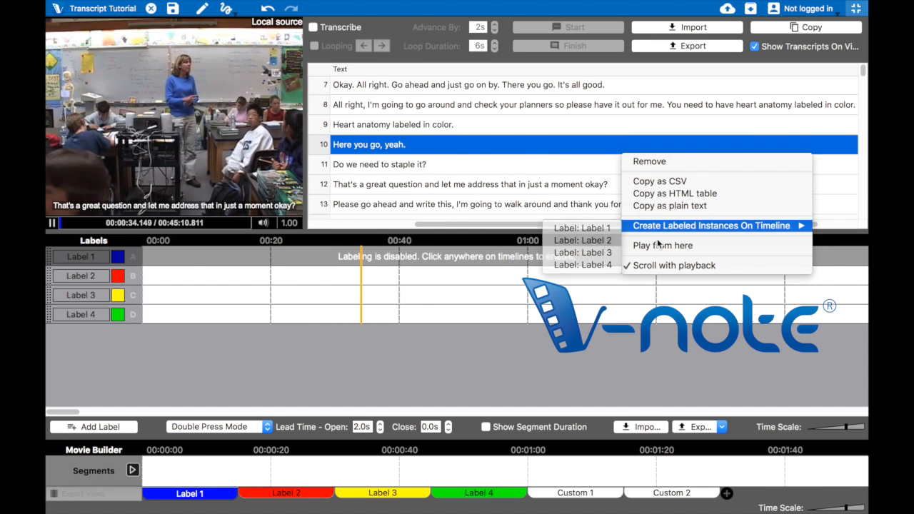
pyautogui.click(509, 366)
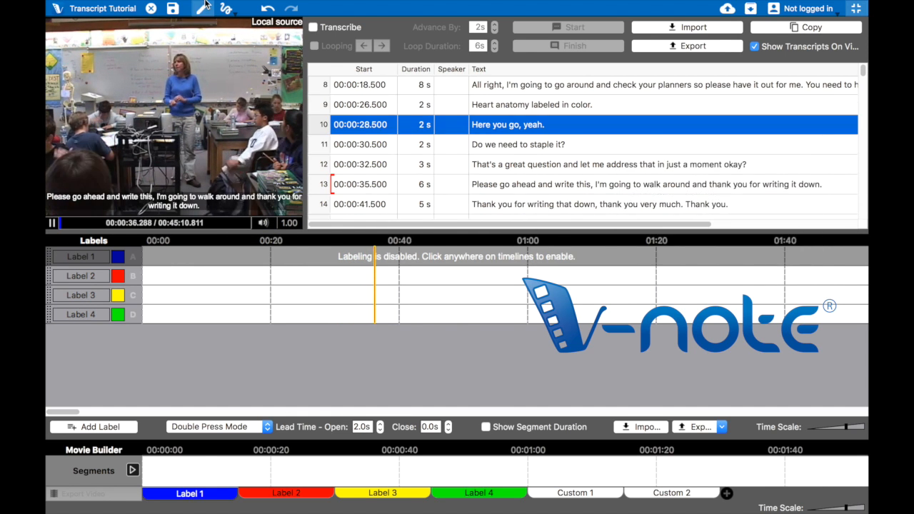
# Step: Hide the transcripts on the video and show them again
pyautogui.click(227, 7)
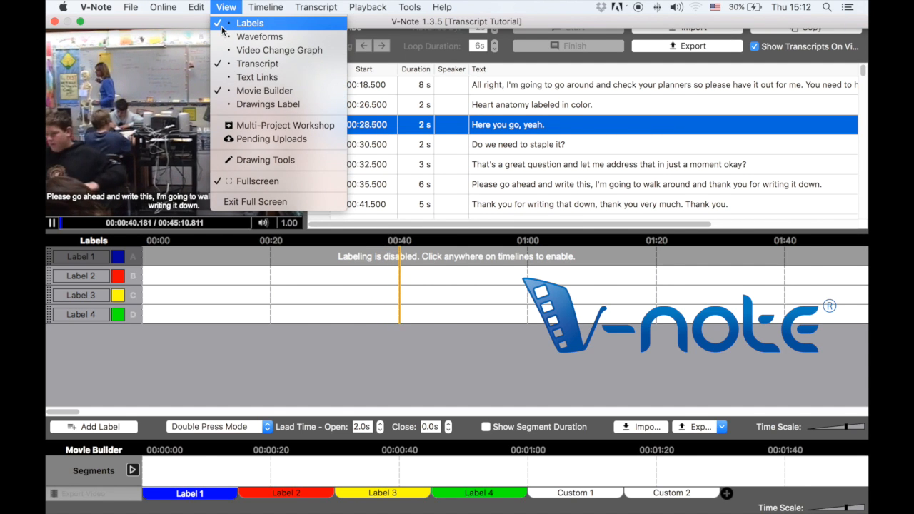
pyautogui.moveTo(321, 8)
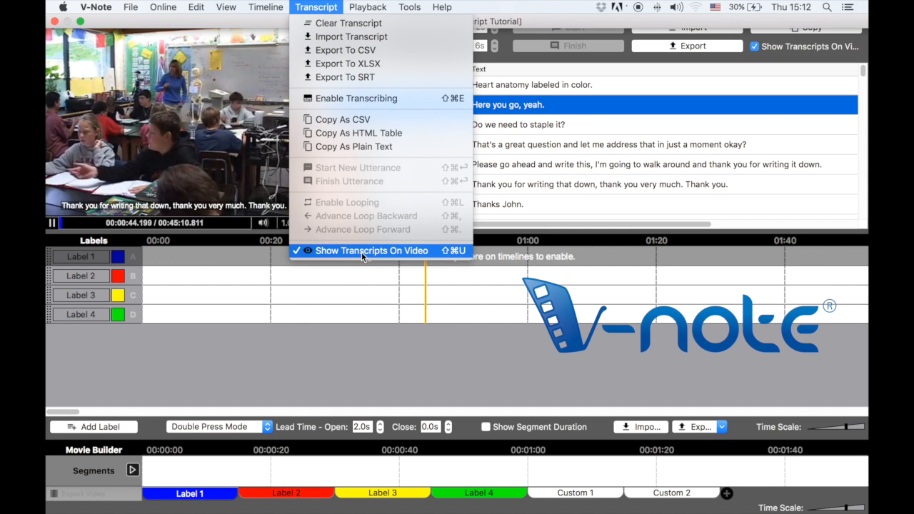
pyautogui.click(448, 361)
pyautogui.press('super+t')
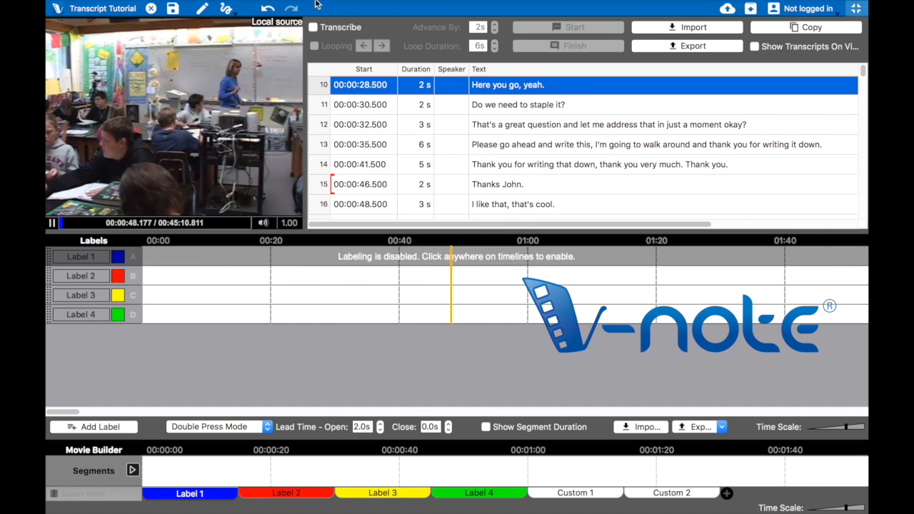
pyautogui.moveTo(343, 4)
pyautogui.click(266, 7)
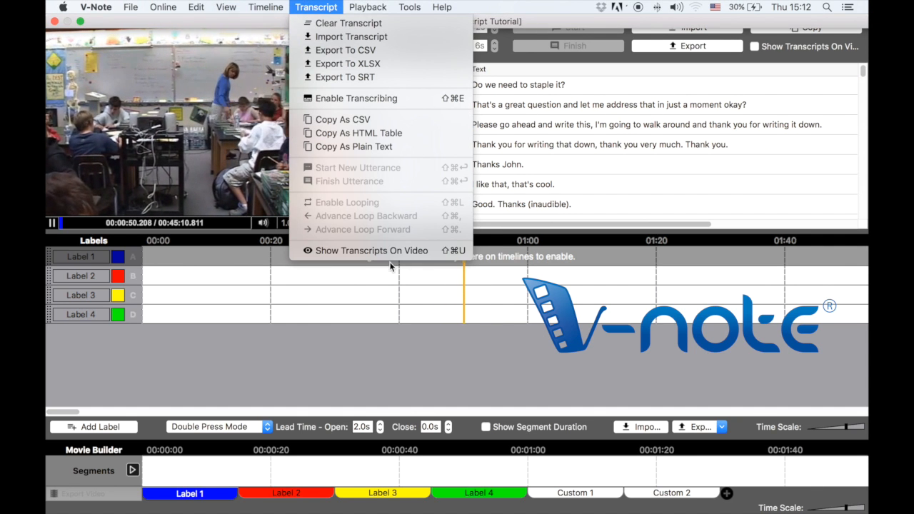
pyautogui.click(388, 251)
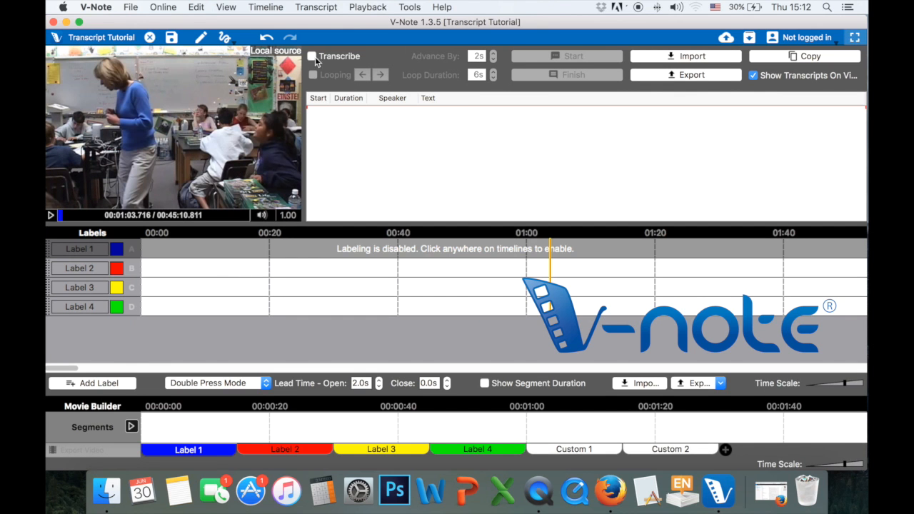
# Step: Enable transcribing in full-screen mode and play the looped section starting at about 2 seconds
pyautogui.click(855, 38)
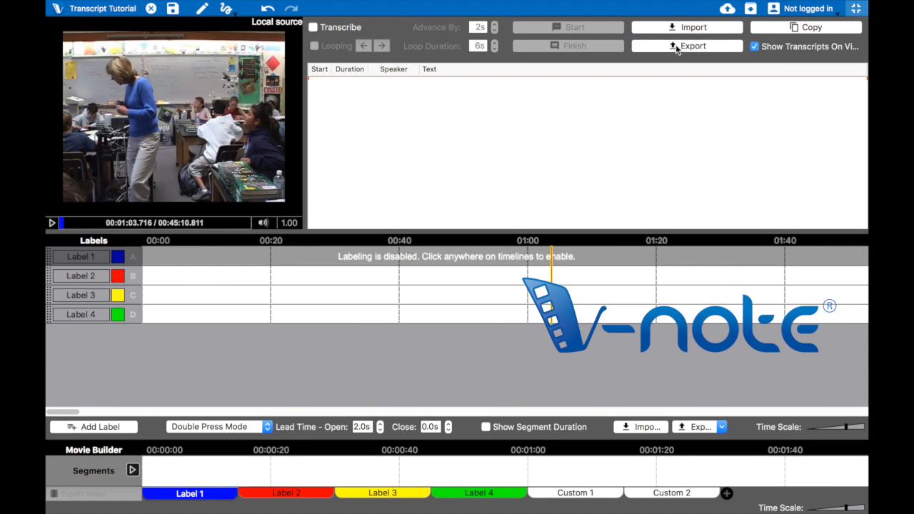
pyautogui.click(313, 28)
pyautogui.click(155, 284)
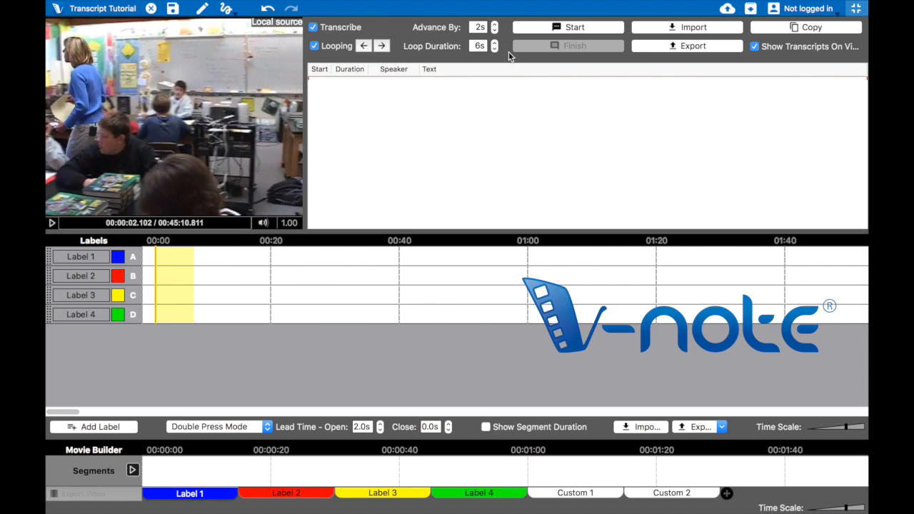
pyautogui.click(51, 224)
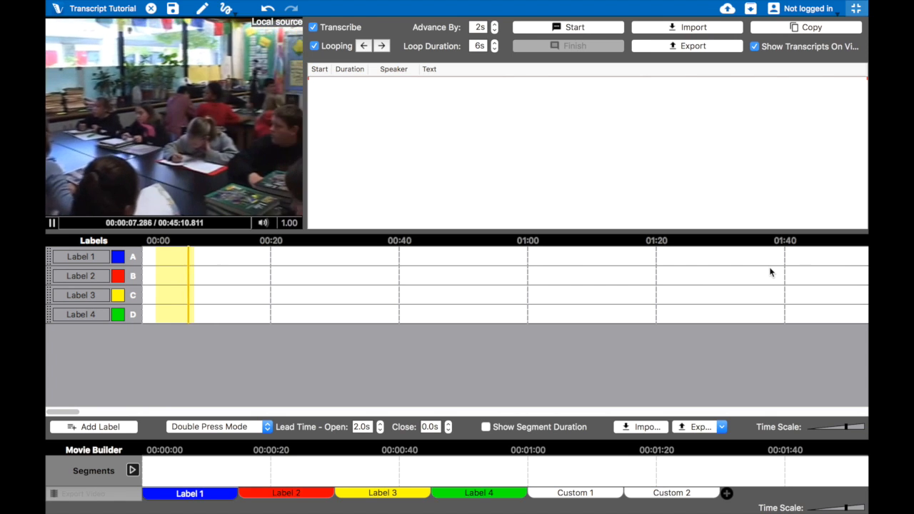
# Step: Set the loop duration to 5 s and move the loop back to the beginning of the video
pyautogui.click(495, 49)
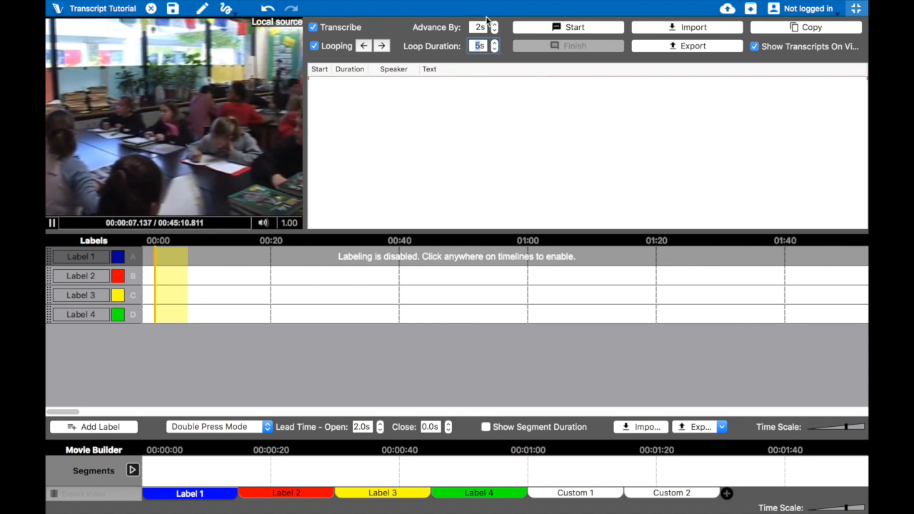
pyautogui.click(431, 299)
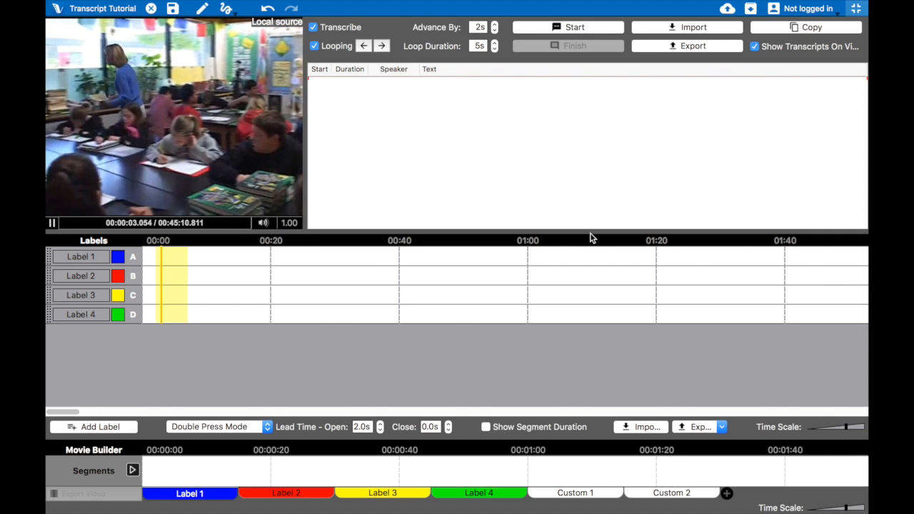
pyautogui.press('Left')
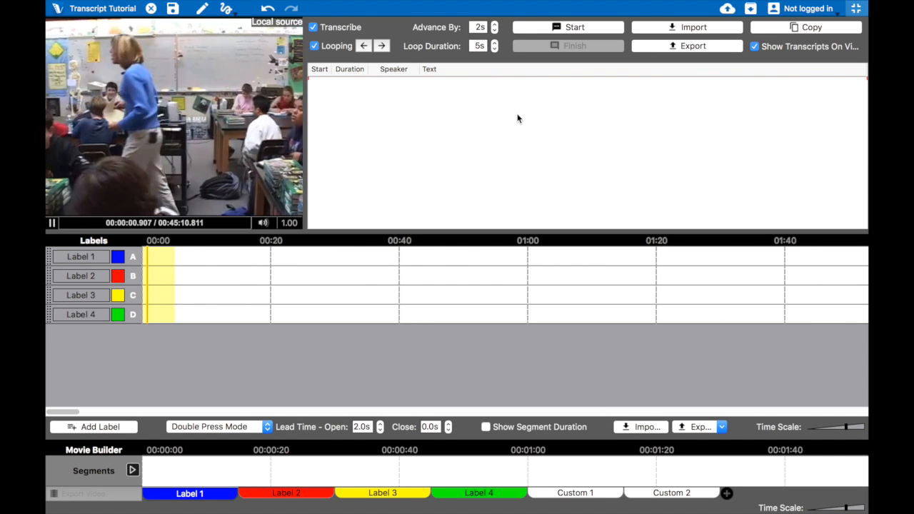
# Step: Start a new utterance at the loop's beginning and enter Teacher as its speaker
pyautogui.click(845, 428)
pyautogui.moveTo(845, 428); pyautogui.dragTo(863, 438)
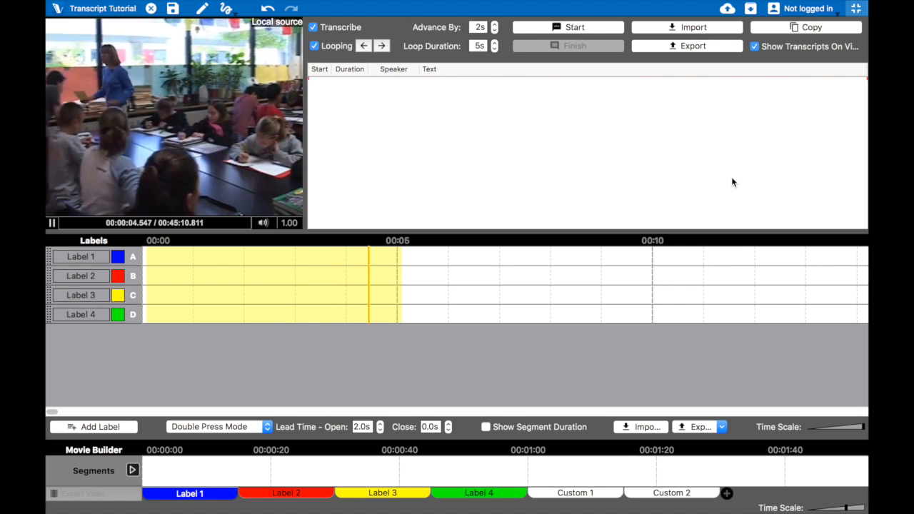
pyautogui.press('Return')
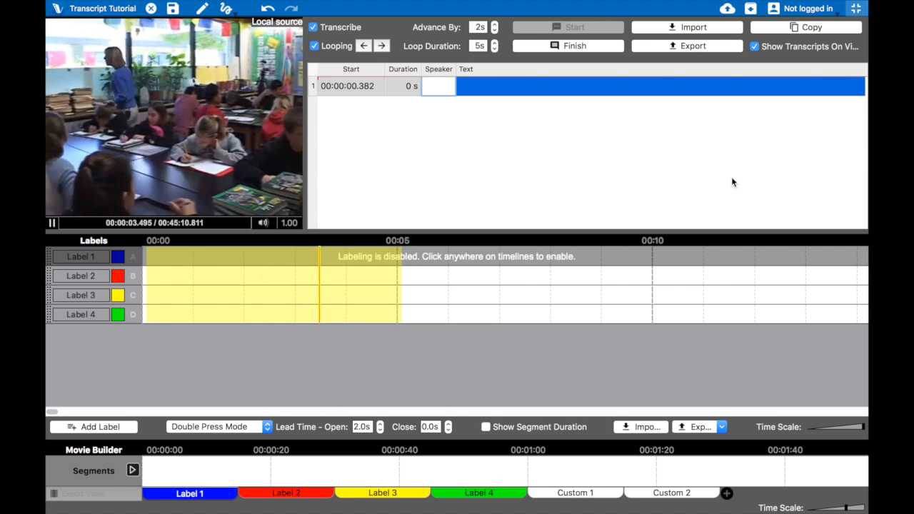
pyautogui.write('Teacher')
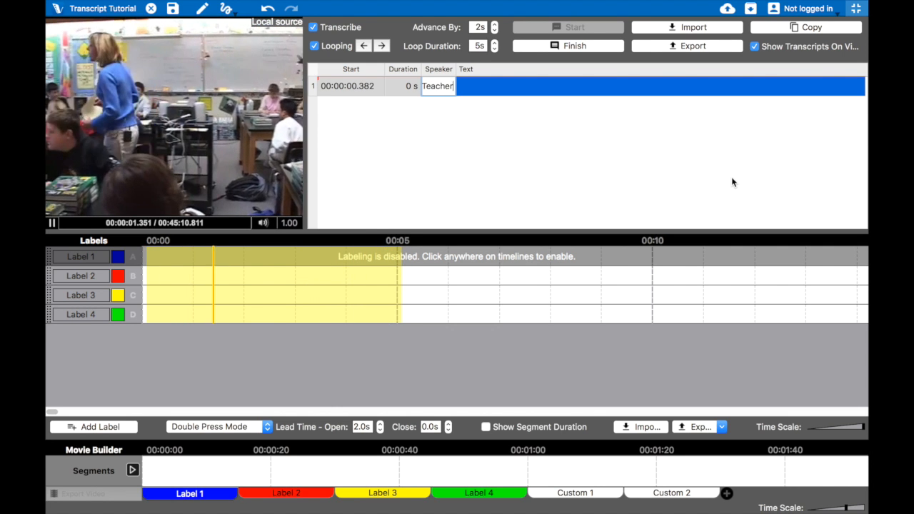
pyautogui.press('Tab')
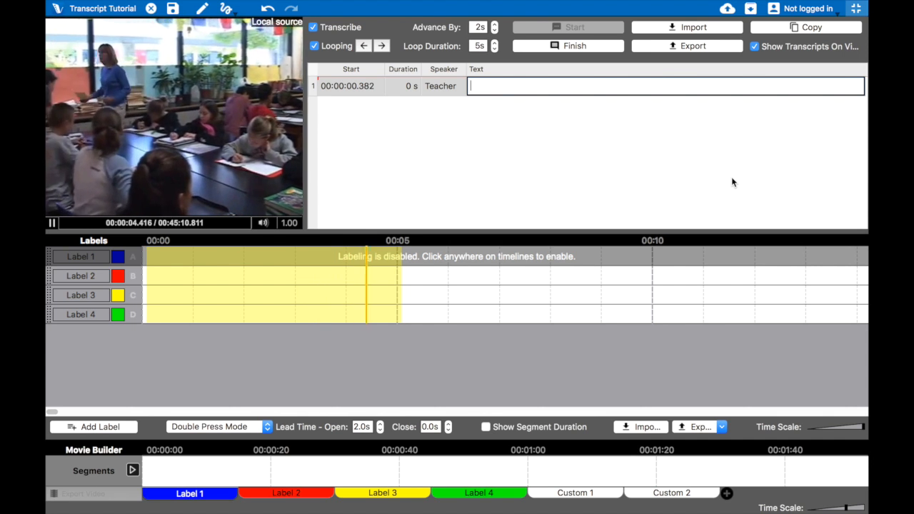
# Step: Transcribe "Please ummm... Please ..." as the opening text of the first Teacher utterance
pyautogui.write('Please ummm')
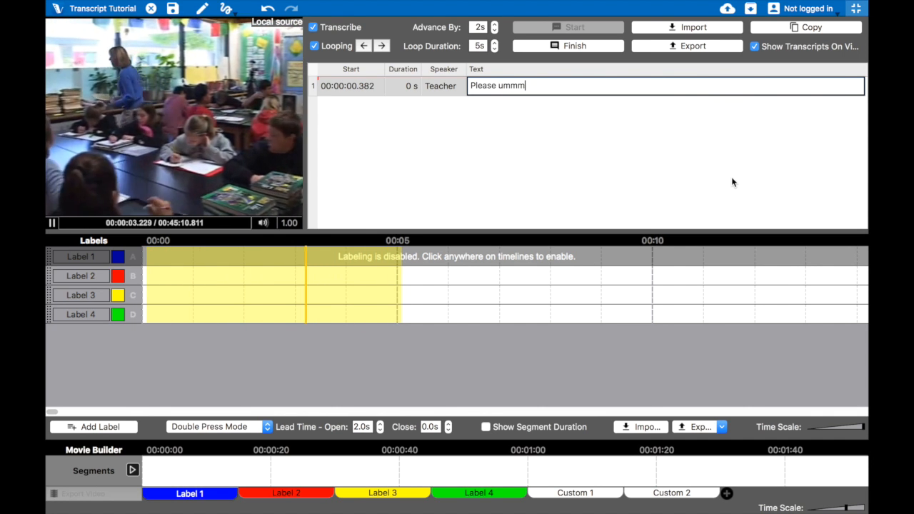
pyautogui.write(' P')
pyautogui.press('BackSpace')
pyautogui.press('BackSpace')
pyautogui.write('... Please')
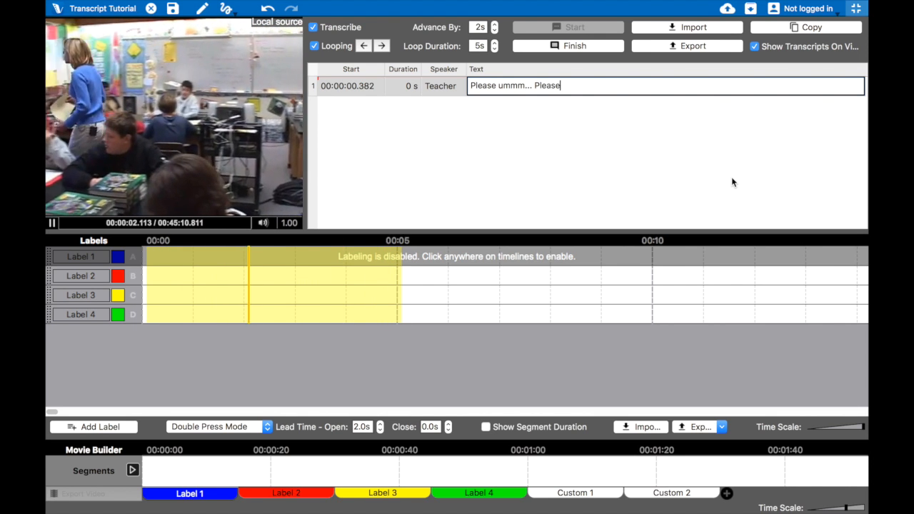
pyautogui.write(' ... ')
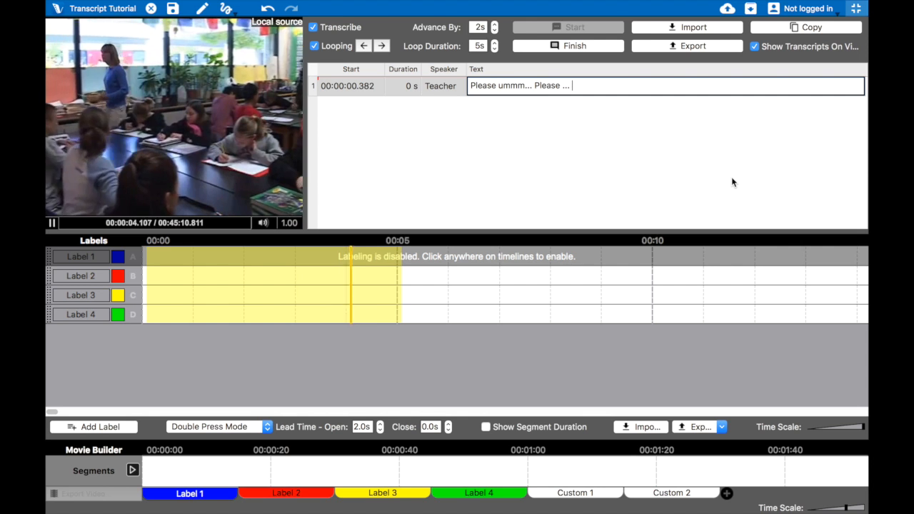
# Step: Append the student's name and "what's up?" with a lowercase w to the first utterance
pyautogui.write('Soni')
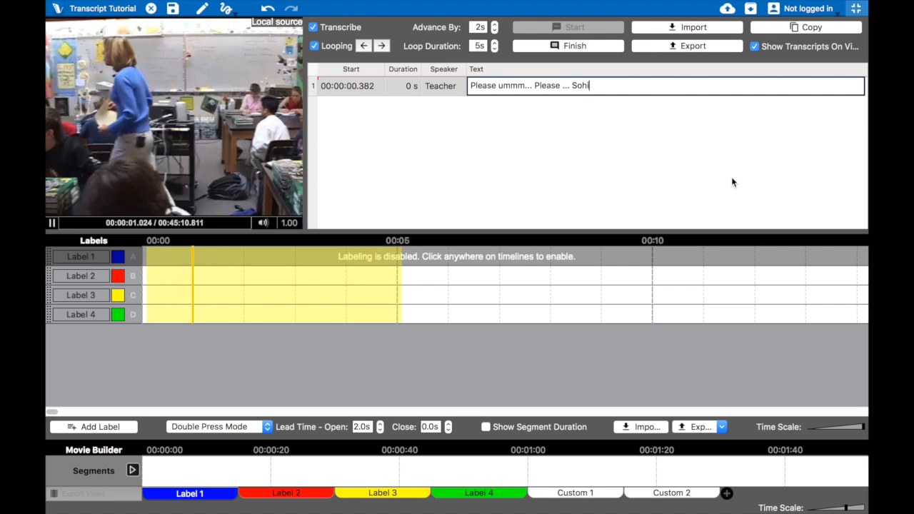
pyautogui.write("a Wha'ts")
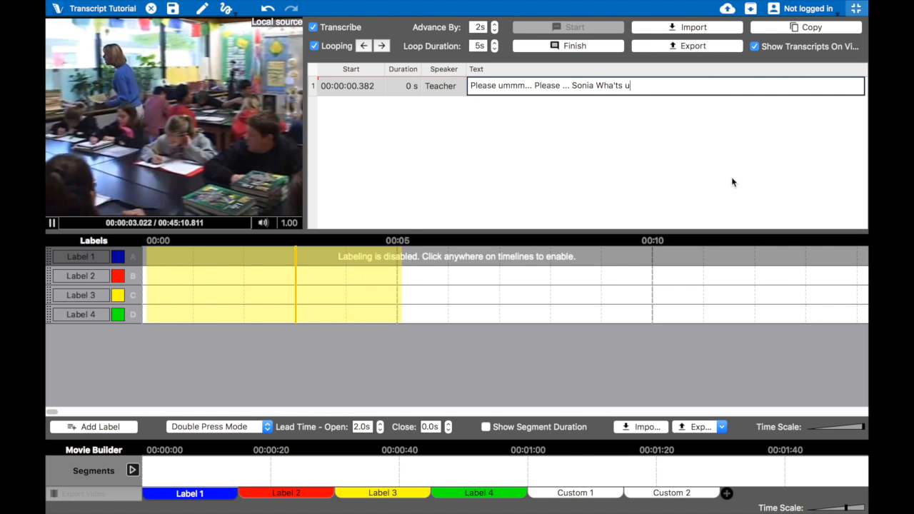
pyautogui.press('BackSpace')
pyautogui.press('BackSpace')
pyautogui.press('BackSpace')
pyautogui.press('BackSpace')
pyautogui.write("t's")
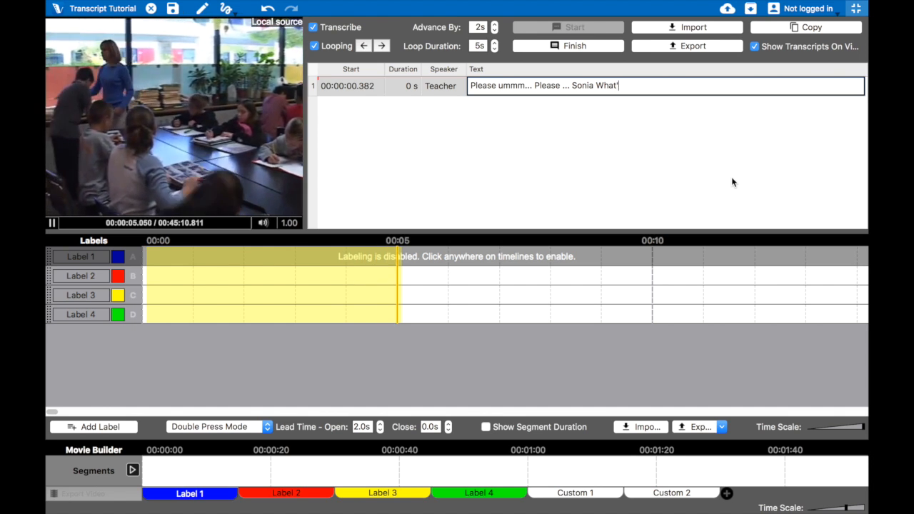
pyautogui.write(' u')
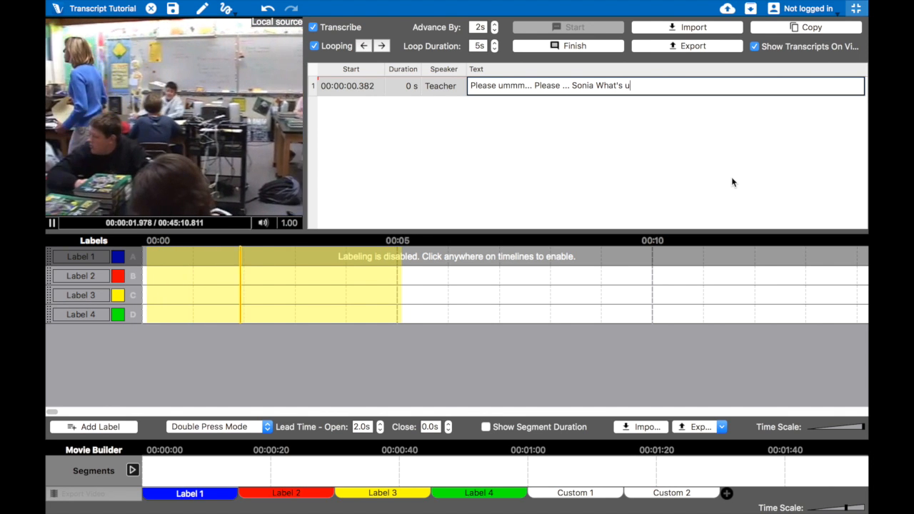
pyautogui.write('p?')
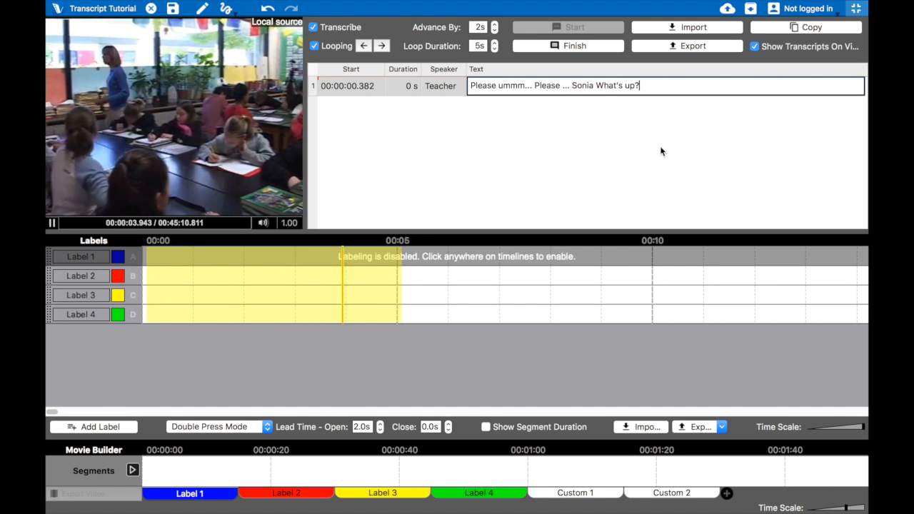
pyautogui.moveTo(604, 86); pyautogui.dragTo(597, 86)
pyautogui.write('w')
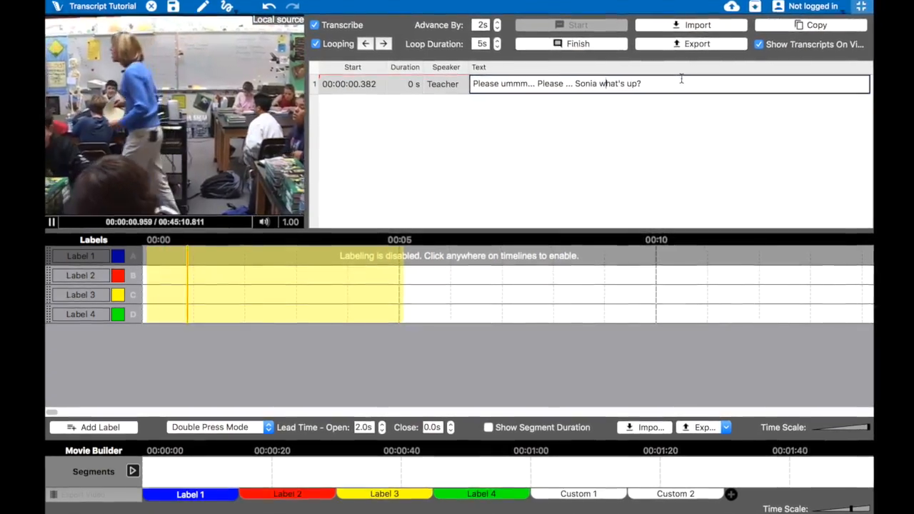
# Step: Advance the loop in 2 s steps while adding "You... You're late." to the first utterance, and finish it with a 7 s duration
pyautogui.click(677, 86)
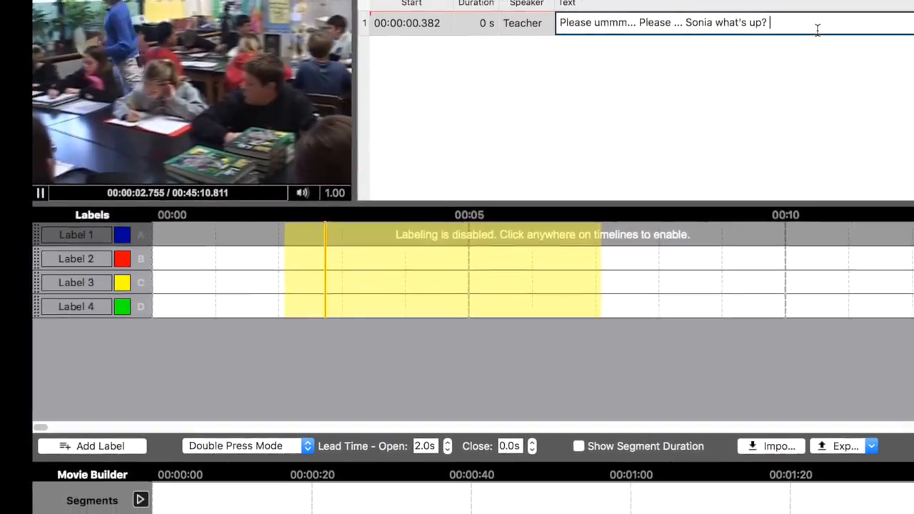
pyautogui.press('XF86AudioLowerVolume')
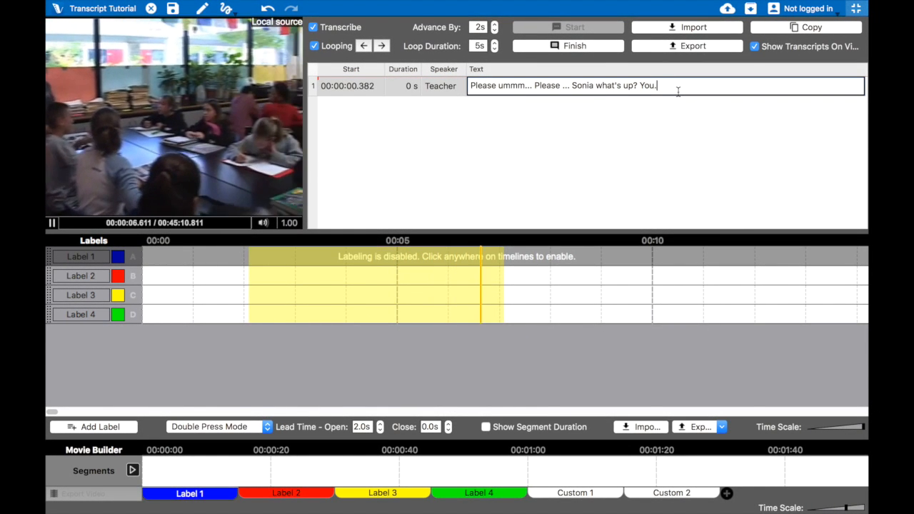
pyautogui.write("ou're late")
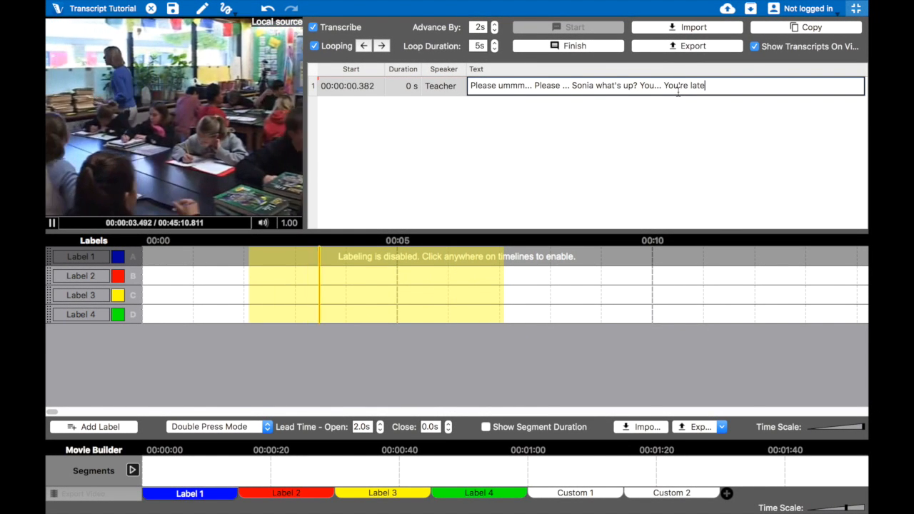
pyautogui.press('Tab')
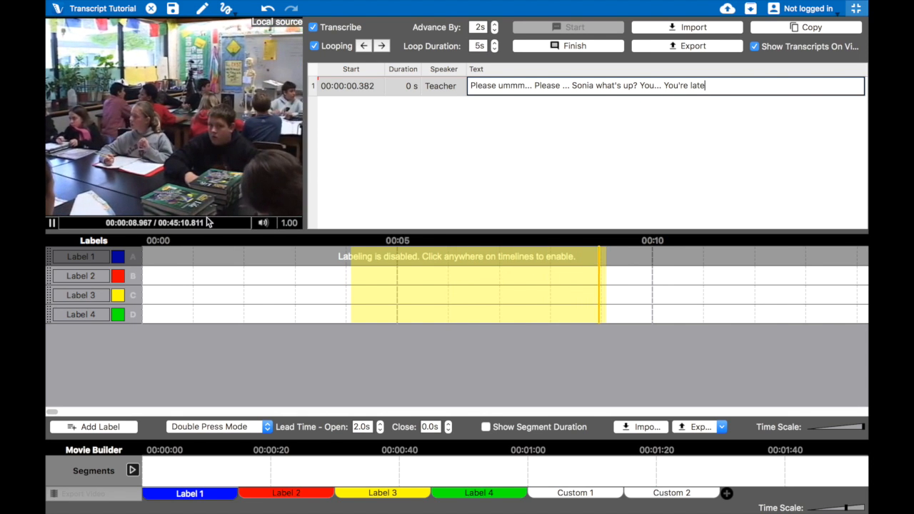
pyautogui.write('.')
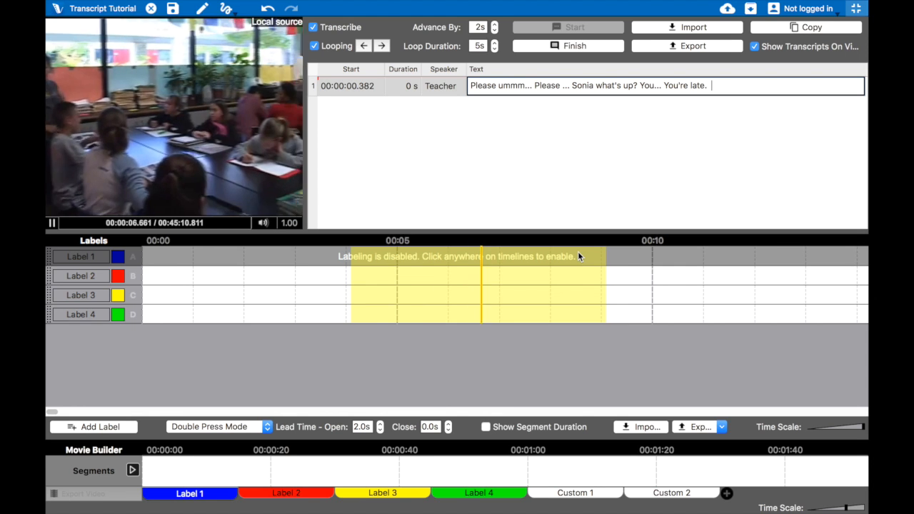
pyautogui.press('Return')
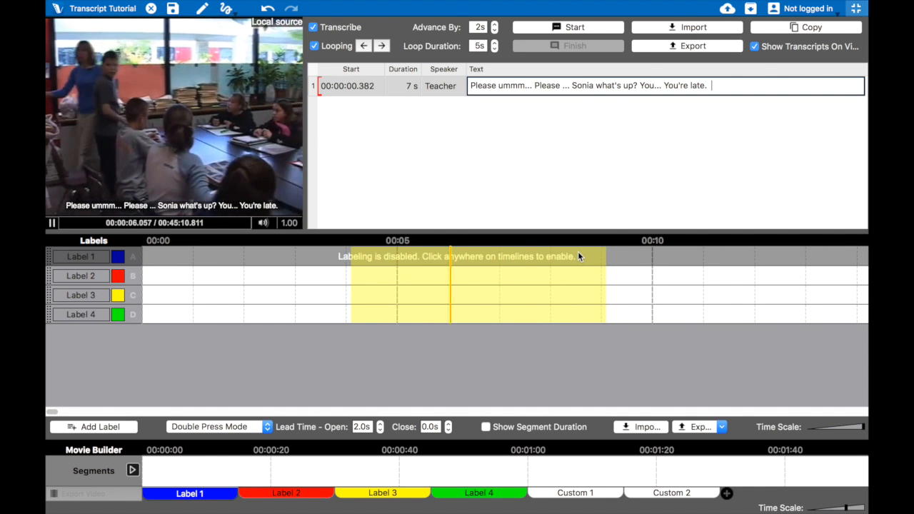
# Step: Start a second Teacher utterance at about 7.3 s, transcribe "Why are you late?" while advancing the loop, and finish it at 2 s long
pyautogui.press('Return')
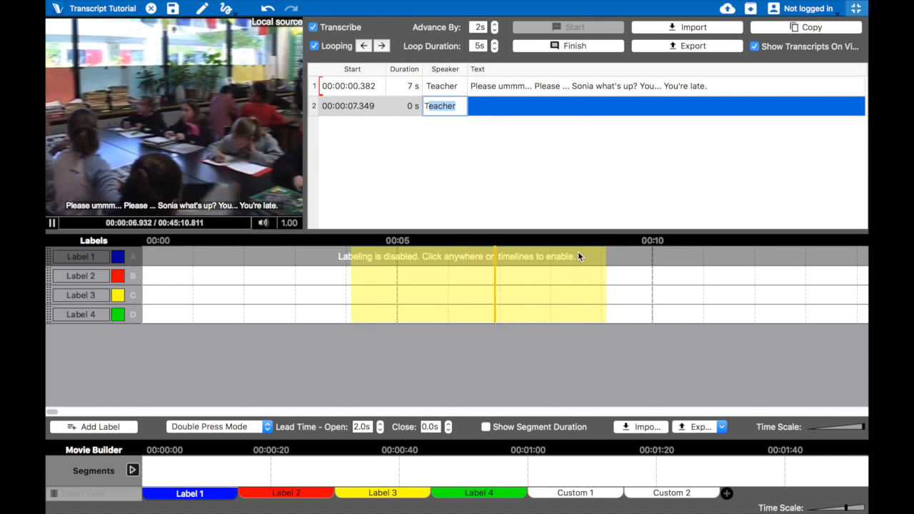
pyautogui.press('Tab')
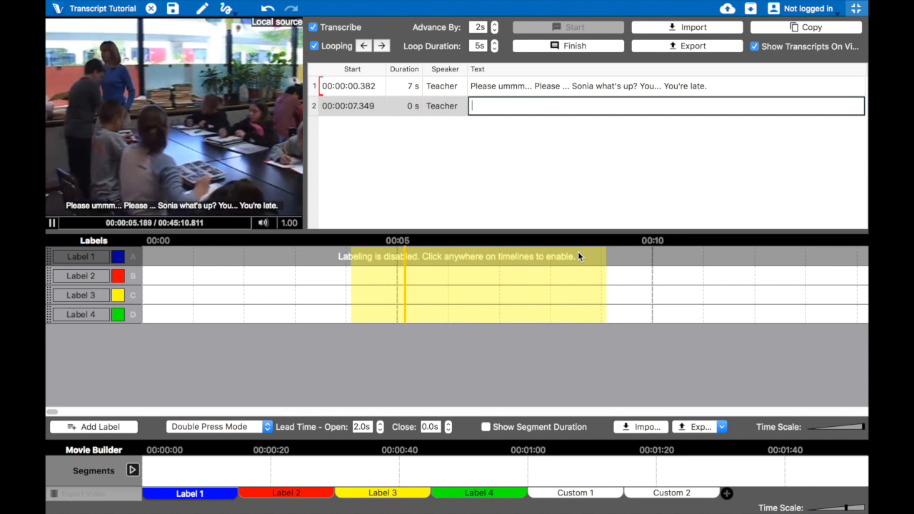
pyautogui.write('W')
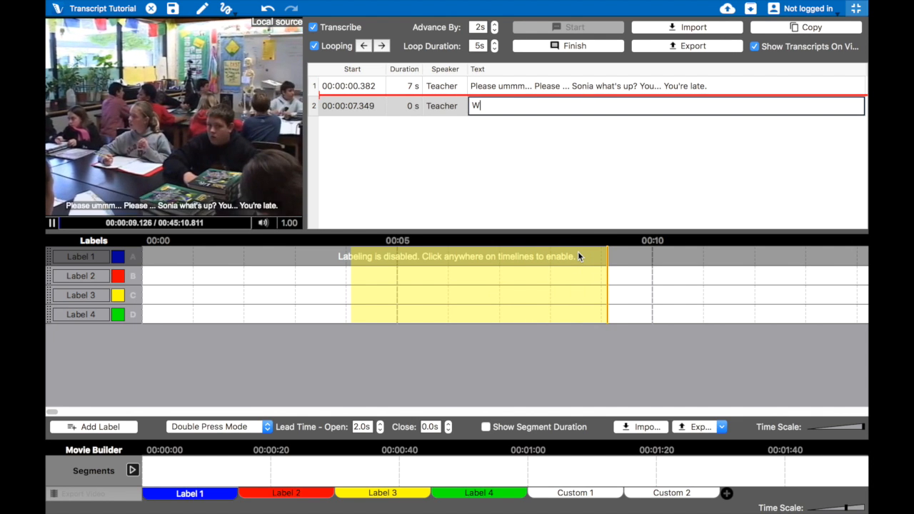
pyautogui.write('hy are you la')
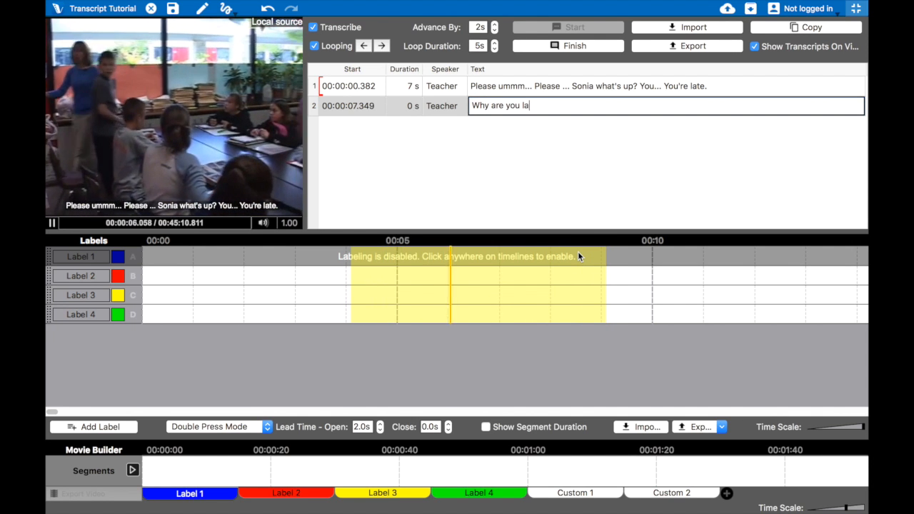
pyautogui.write('te')
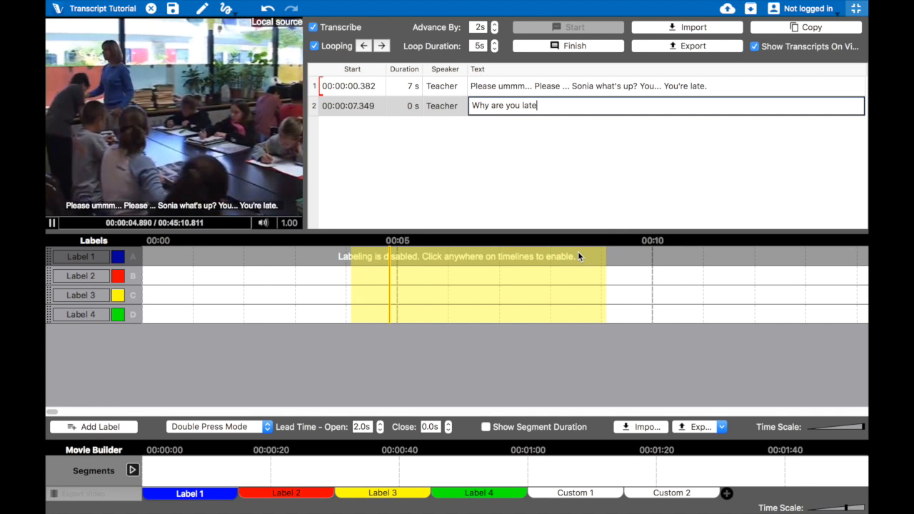
pyautogui.hotkey('ctrl', 'Right')
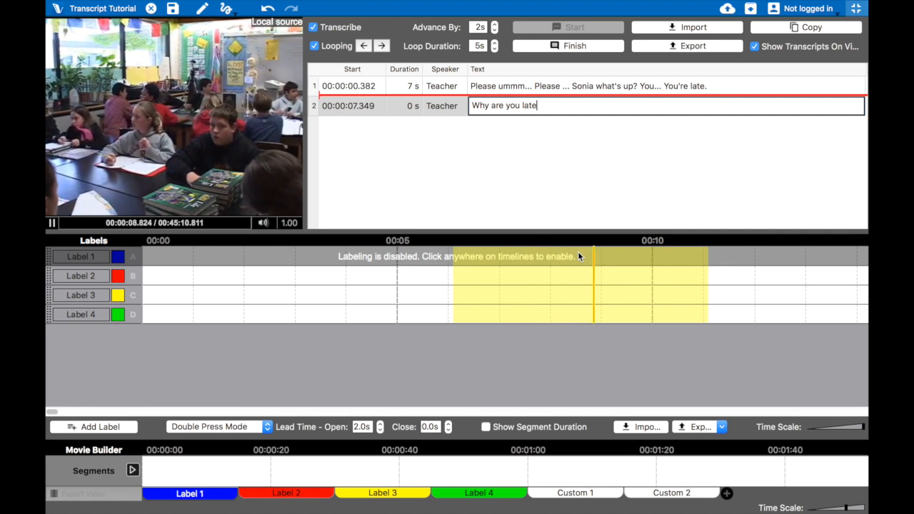
pyautogui.write('?')
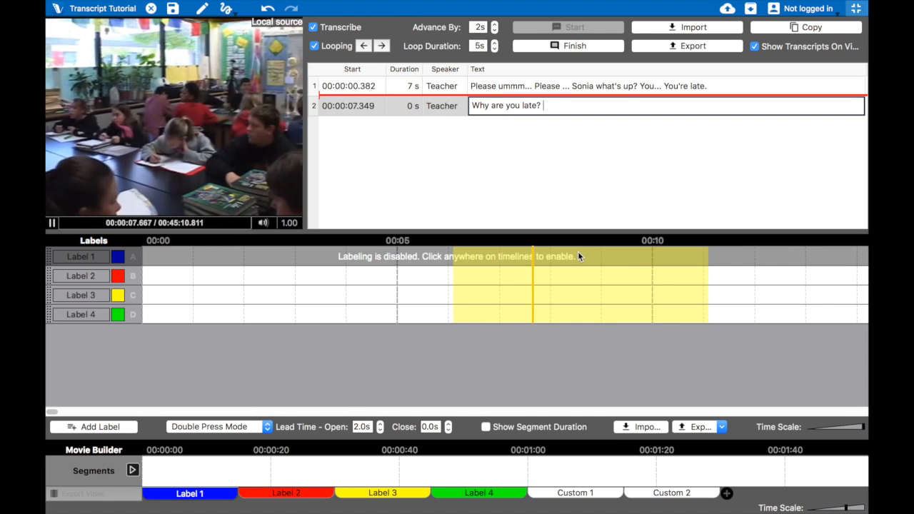
pyautogui.press('Return')
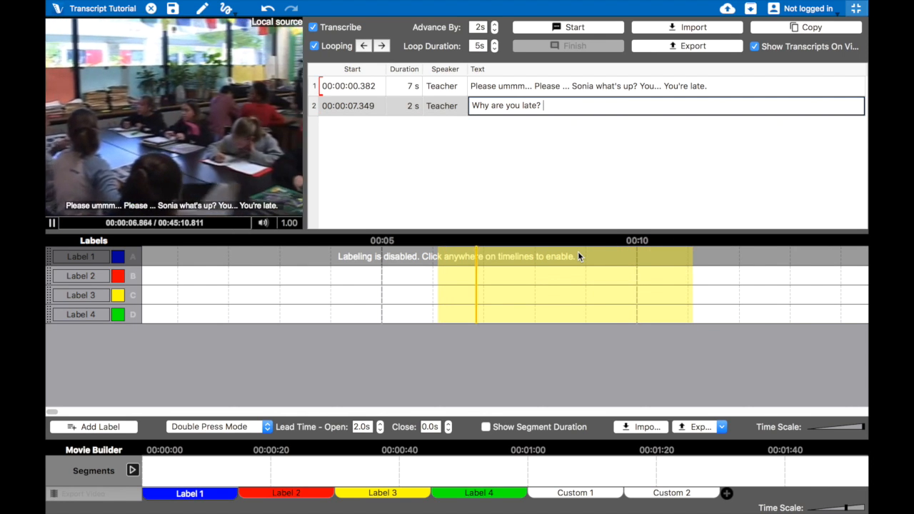
# Step: Start a third utterance at about 7.8 s with Student as its speaker, and raise the playback volume
pyautogui.press('Return')
pyautogui.write('Student')
pyautogui.press('Tab')
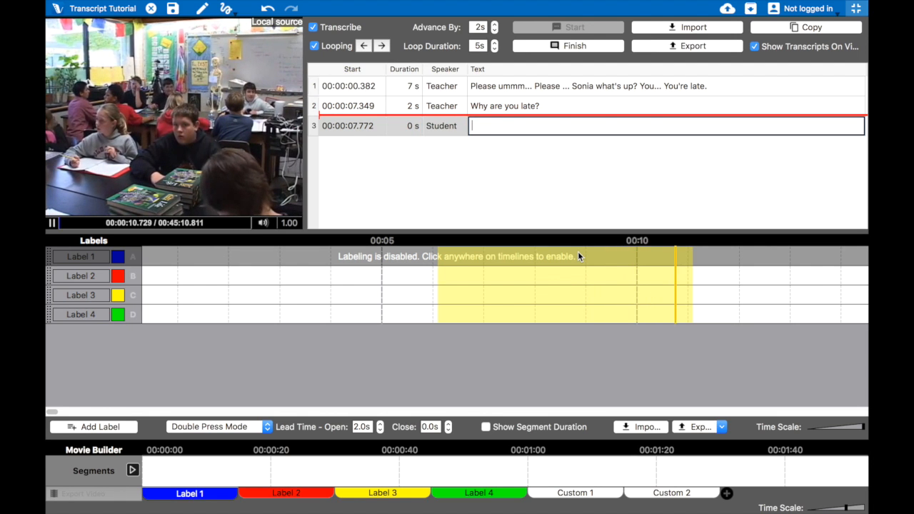
pyautogui.press('XF86AudioRaiseVolume')
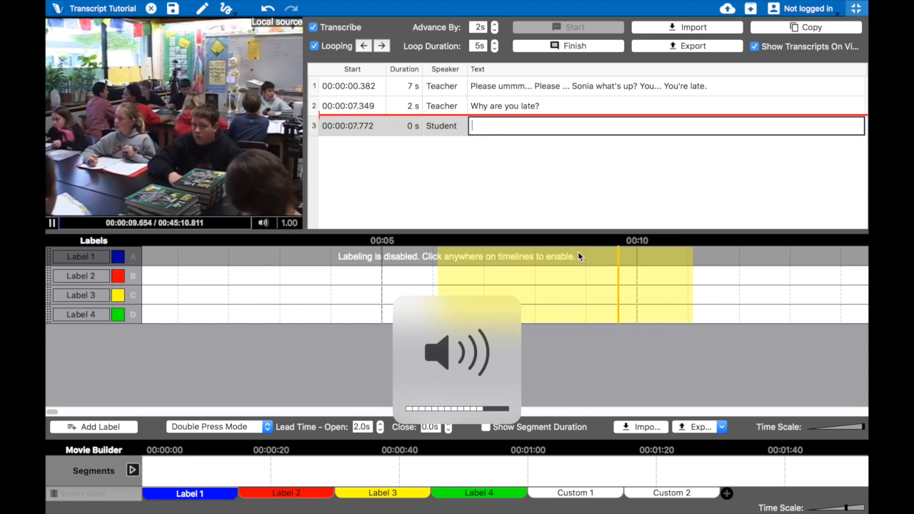
pyautogui.press('XF86AudioRaiseVolume')
# Step: Transcribe "Cause.. I had to ...(inaudible)" in the Student utterance, advance the loop by 2 s, and finish the utterance with a 3 s duration
pyautogui.write('Cause')
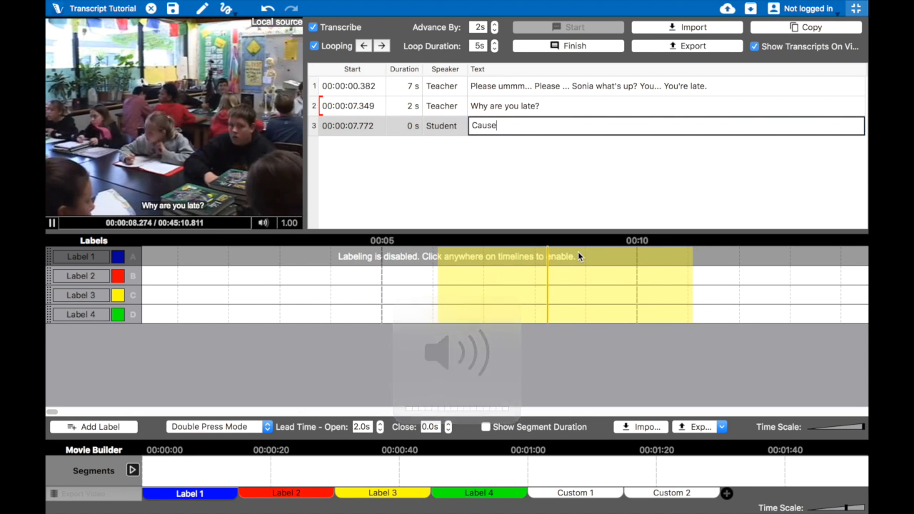
pyautogui.write('.. I had to ...(')
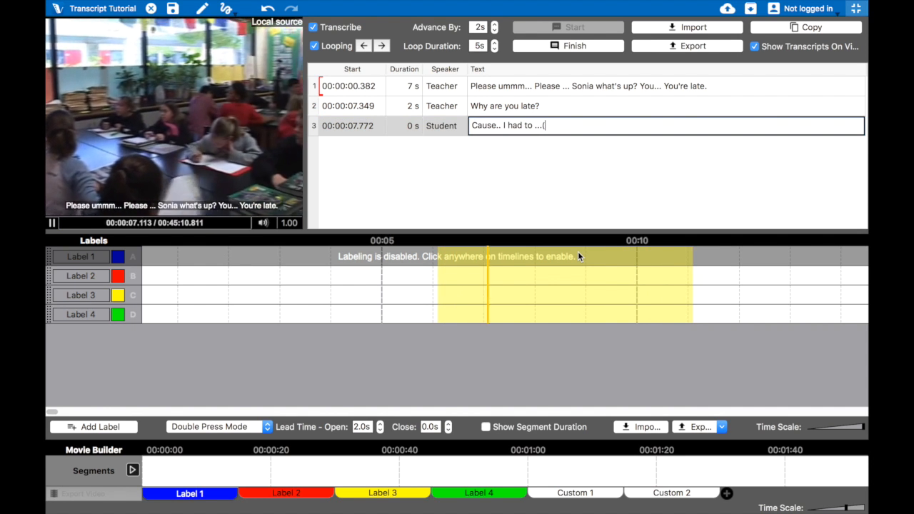
pyautogui.write('inaudible)')
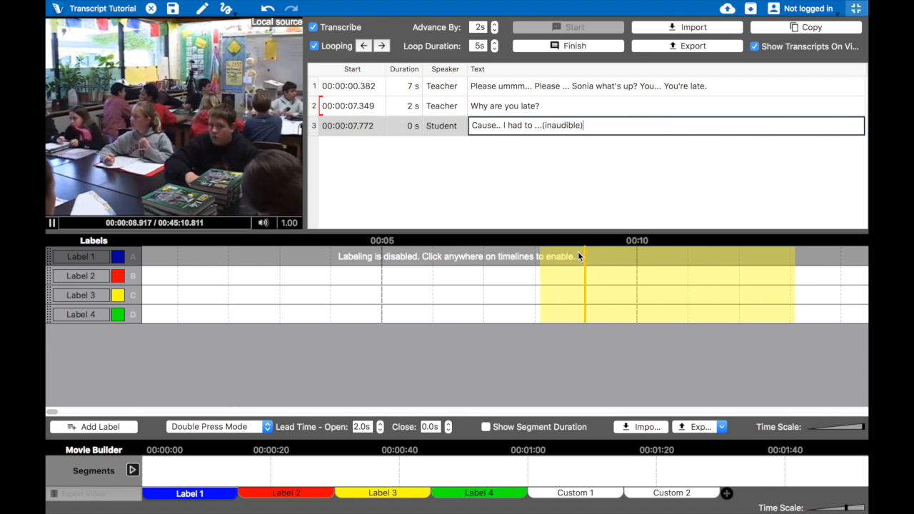
pyautogui.press('Return')
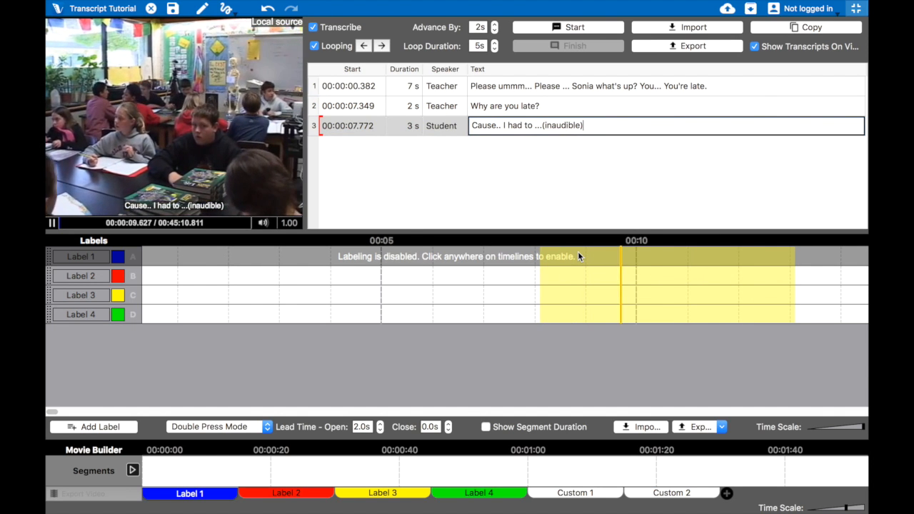
# Step: Start a fourth utterance at about 10.9 s with Teacher as its speaker and the text "OK."
pyautogui.press('Return')
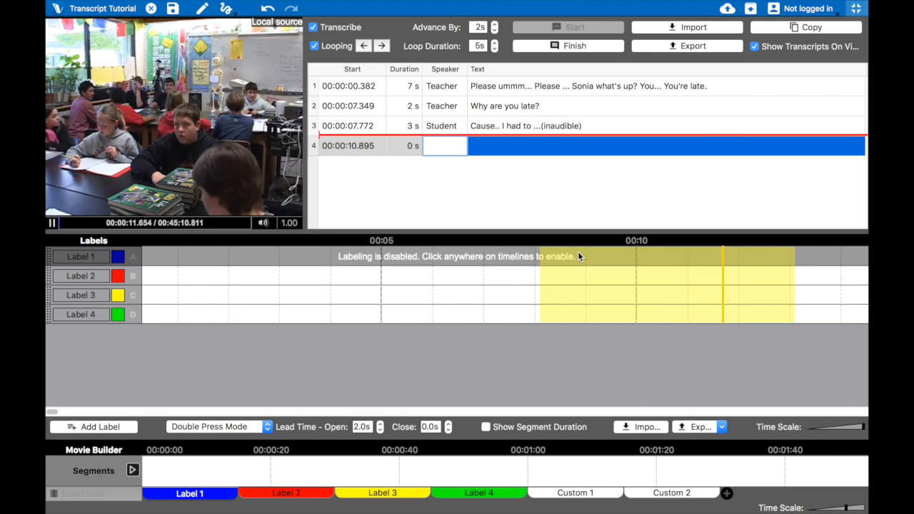
pyautogui.write('Teacher')
pyautogui.press('Tab')
pyautogui.write('OK.')
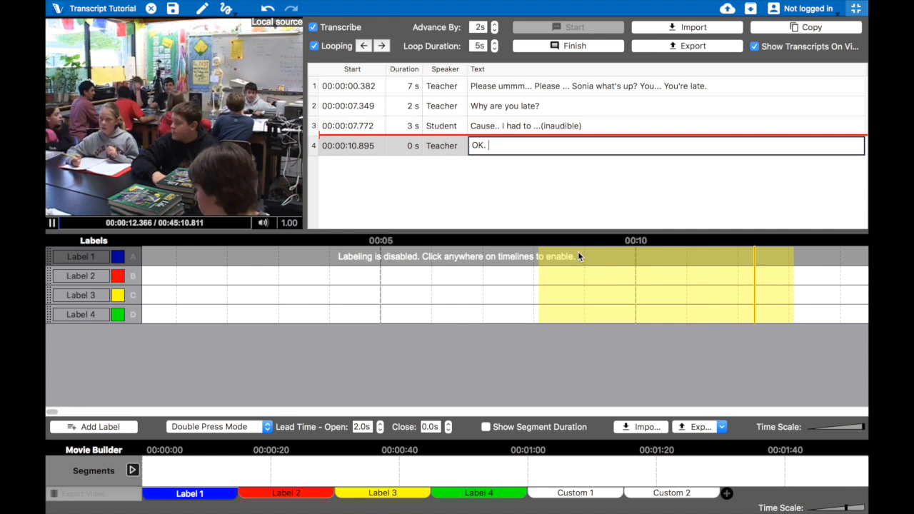
# Step: Open the fourth utterance's start time and text and the third utterance's text for editing, then return to the fourth's start time
pyautogui.click(372, 146)
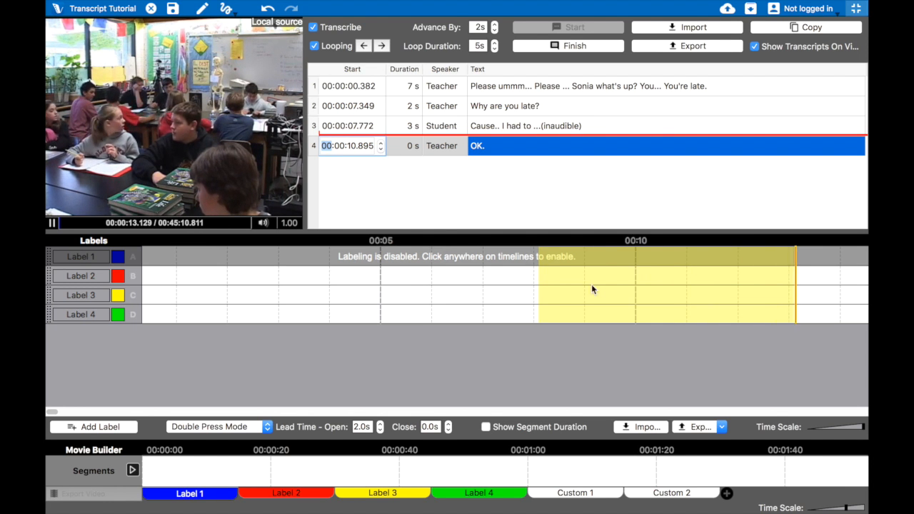
pyautogui.click(509, 159)
pyautogui.click(509, 150)
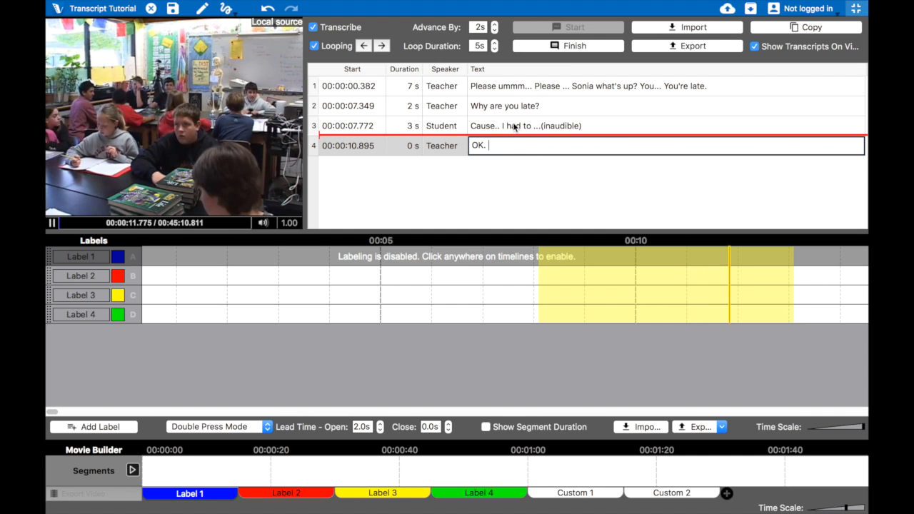
pyautogui.click(531, 130)
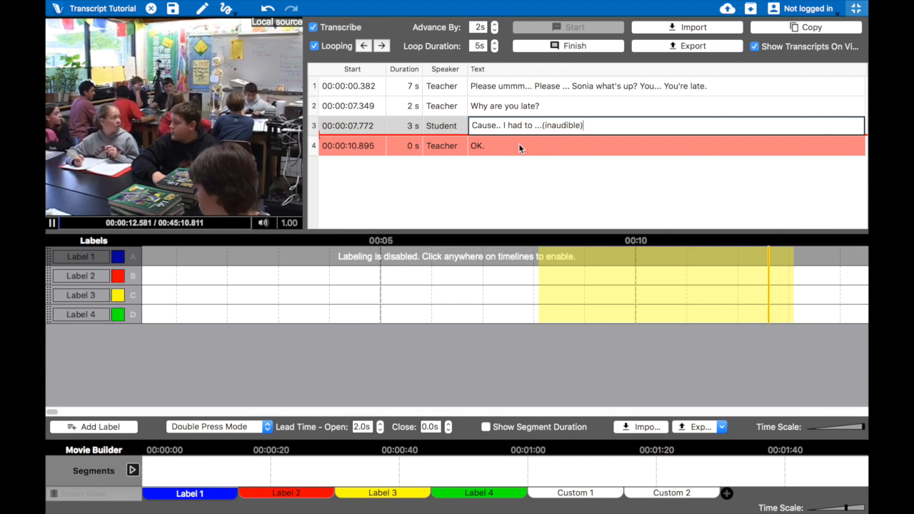
pyautogui.click(366, 147)
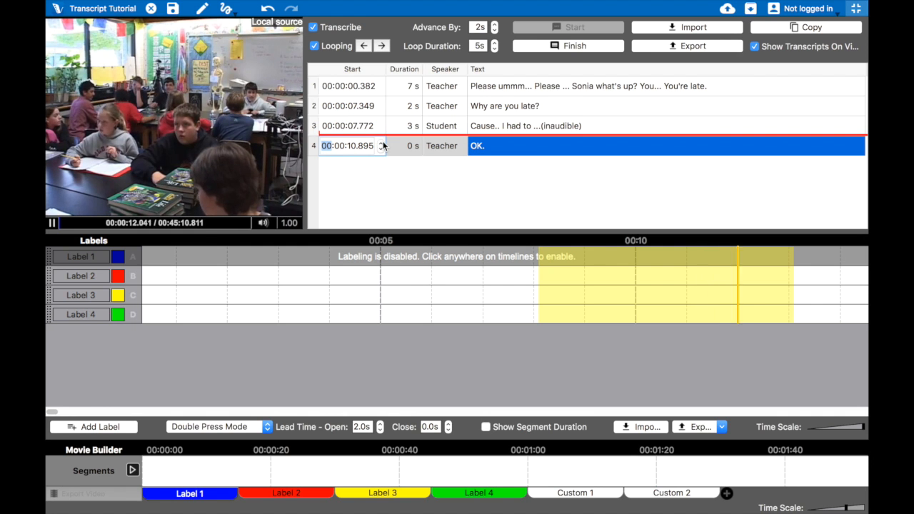
# Step: Open the fourth utterance's text for editing and pause the video playback
pyautogui.click(579, 146)
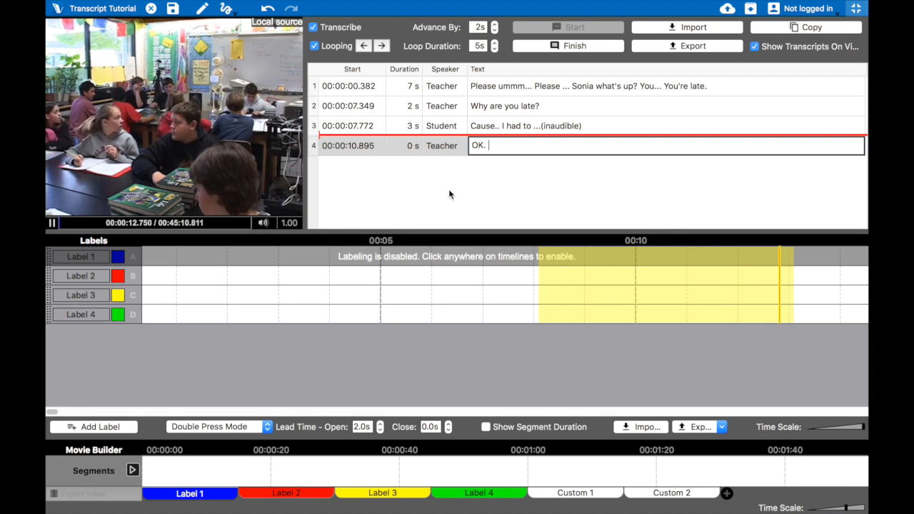
pyautogui.click(51, 223)
# Step: Export the transcript to an XLSX file named "Transcript test" on the Desktop
pyautogui.moveTo(665, 4)
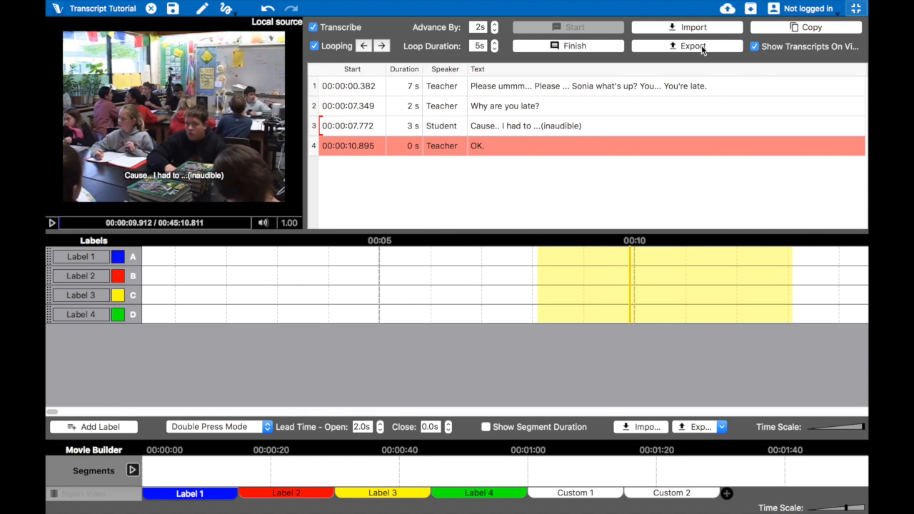
pyautogui.click(701, 47)
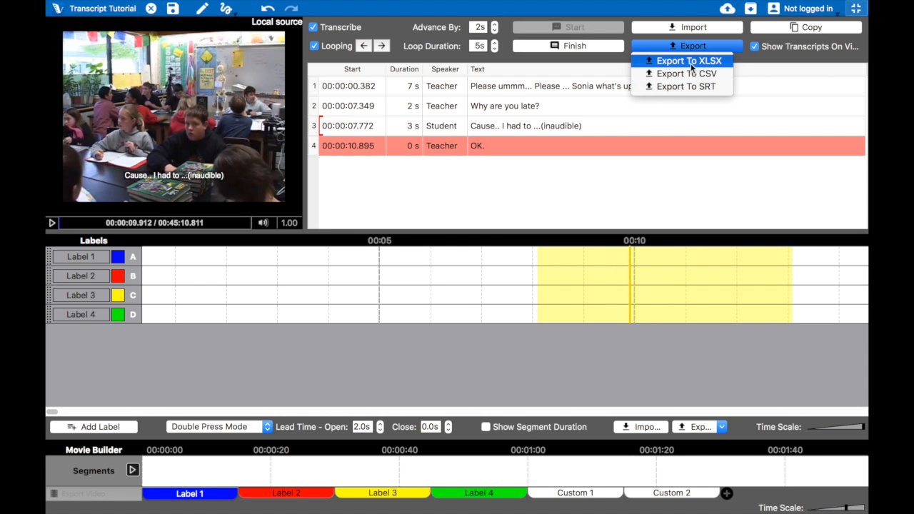
pyautogui.click(690, 62)
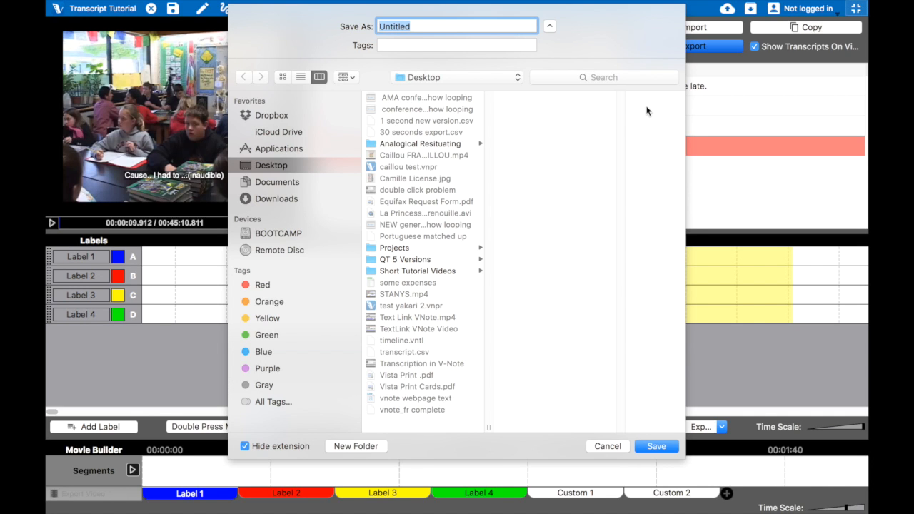
pyautogui.press('BackSpace')
pyautogui.write('e')
pyautogui.press('BackSpace')
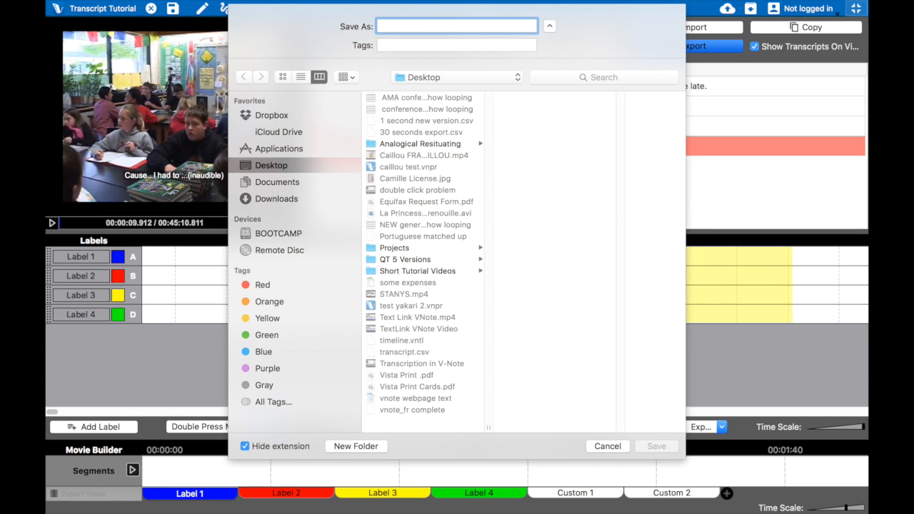
pyautogui.write('Transcript test')
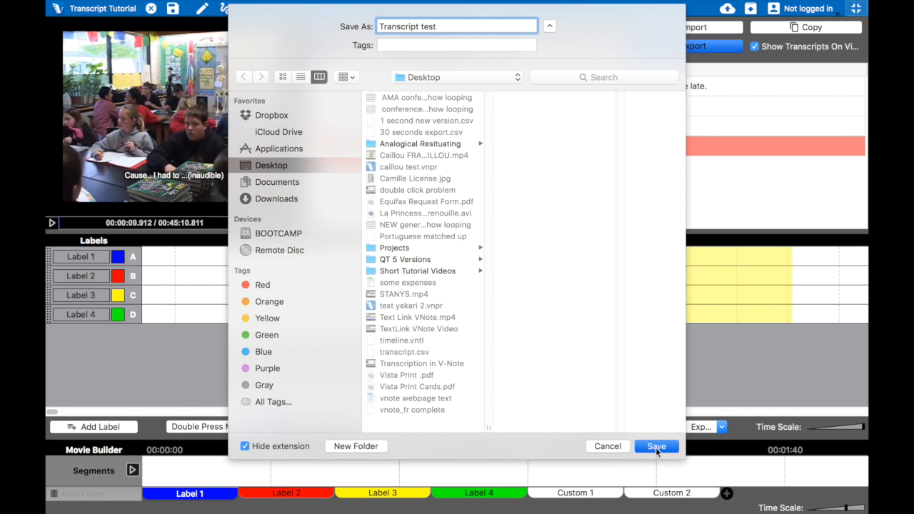
pyautogui.click(656, 448)
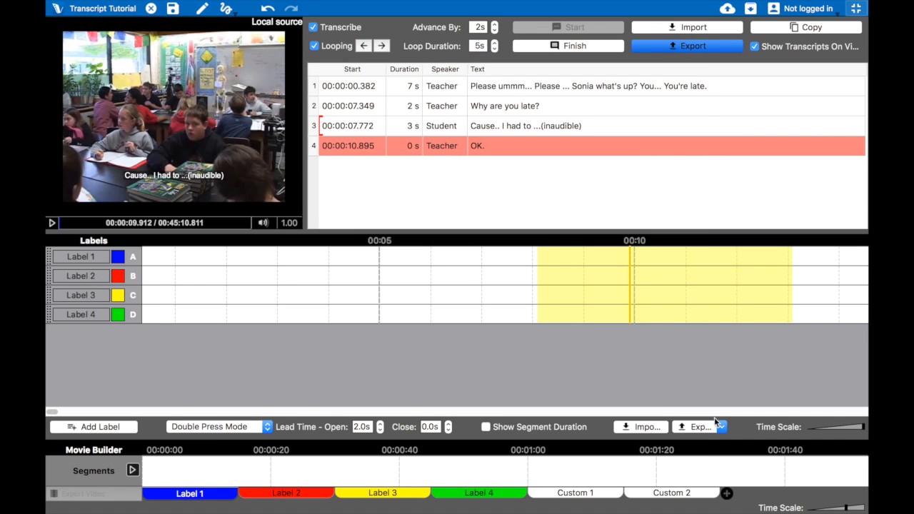
# Step: Leave full-screen mode, switch to Finder, and show the Desktop folder with a wider file-name column
pyautogui.click(855, 8)
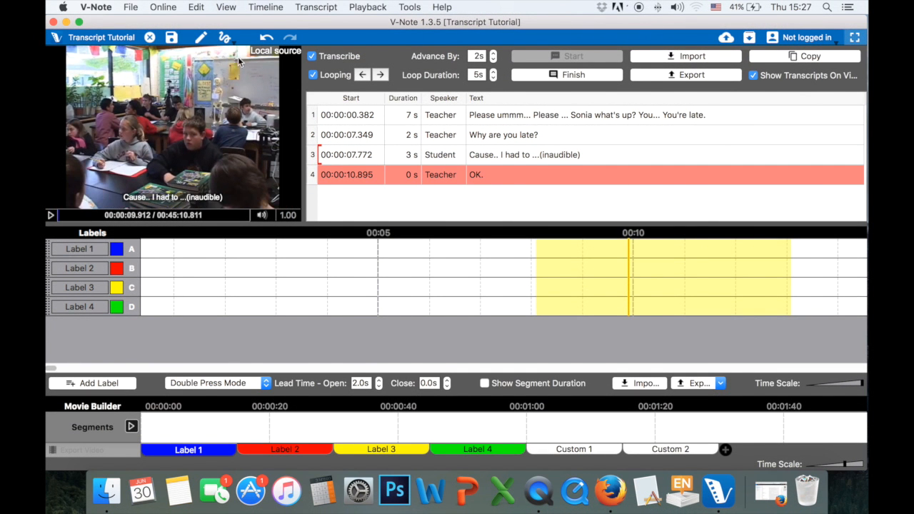
pyautogui.click(107, 491)
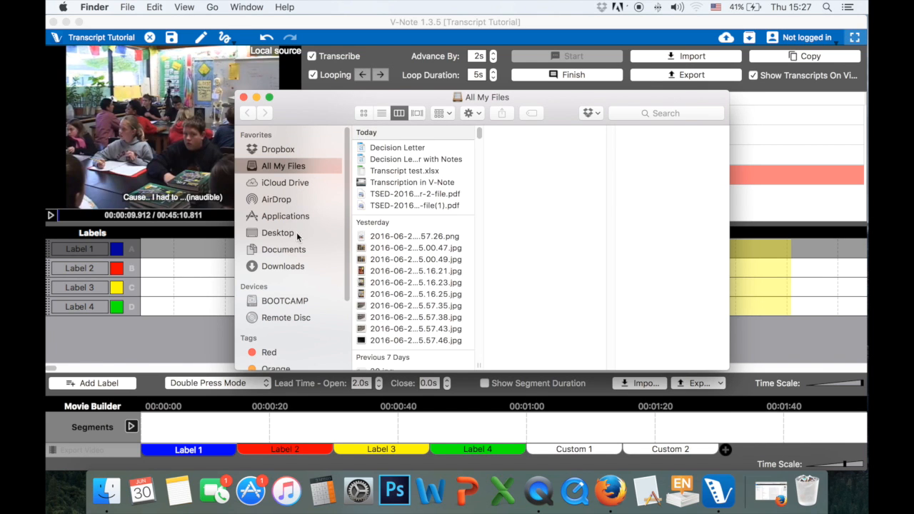
pyautogui.click(299, 234)
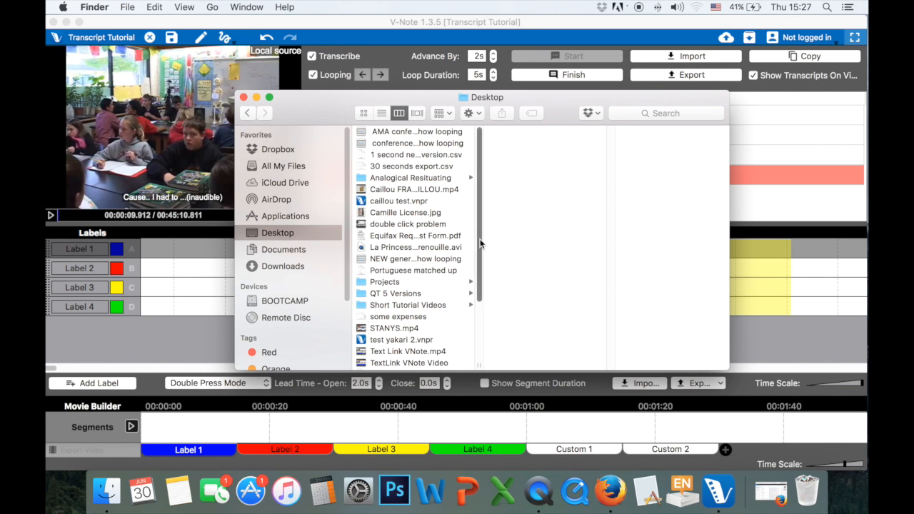
pyautogui.moveTo(475, 363); pyautogui.dragTo(505, 346)
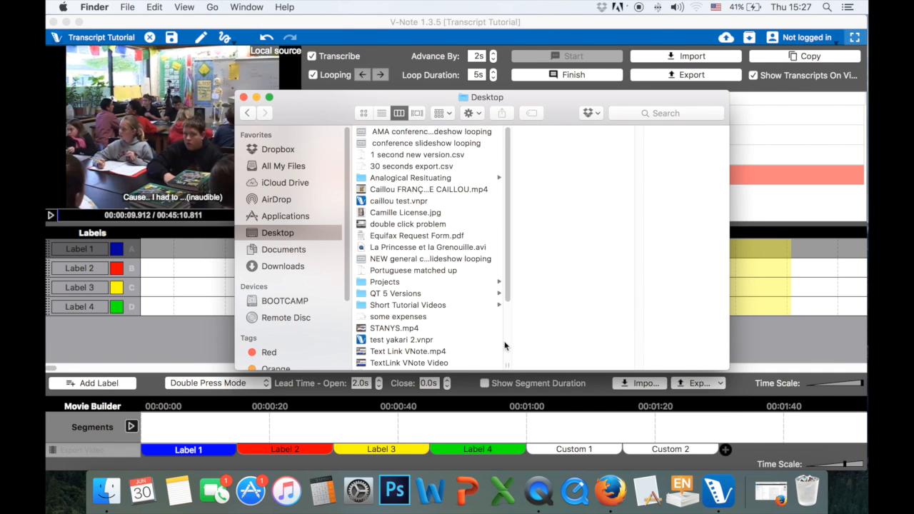
# Step: Open "Transcript test.xlsx" in Excel and enlarge its window to show all transcript columns
pyautogui.scroll(-5, 513, 297)
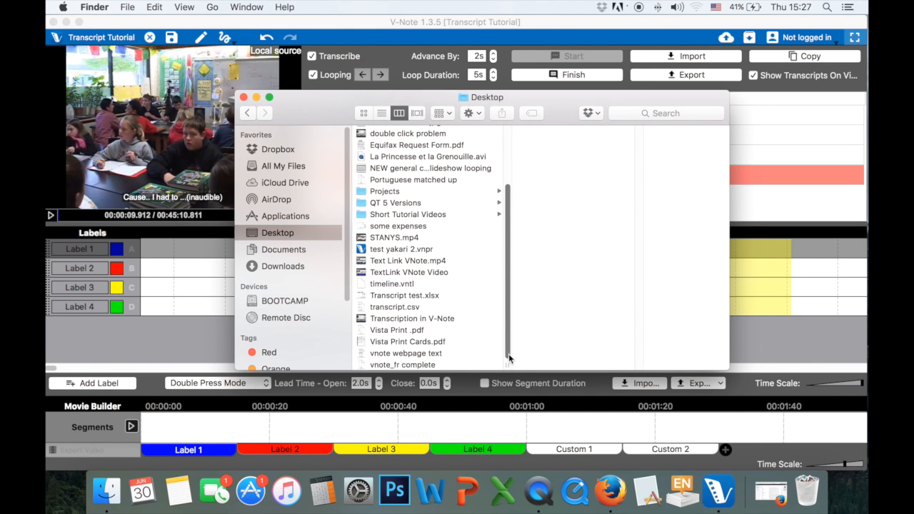
pyautogui.click(429, 309)
pyautogui.click(425, 296)
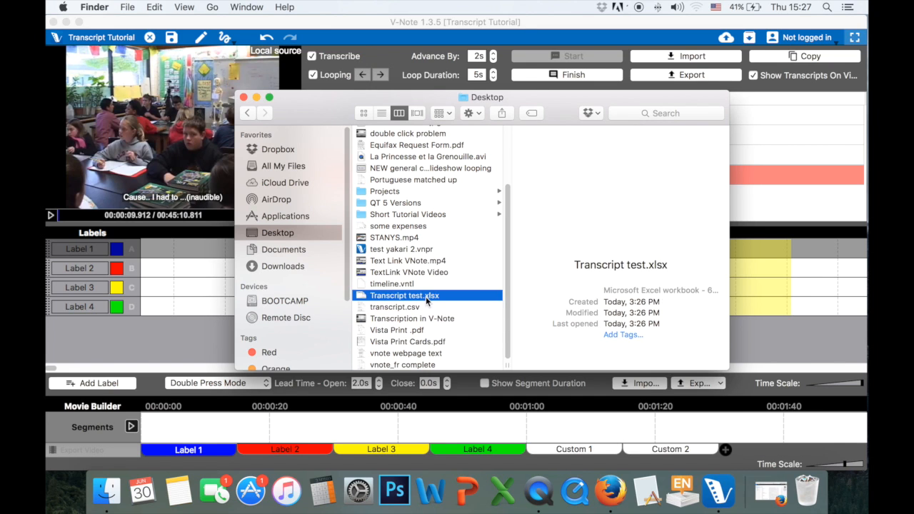
pyautogui.doubleClick(425, 296)
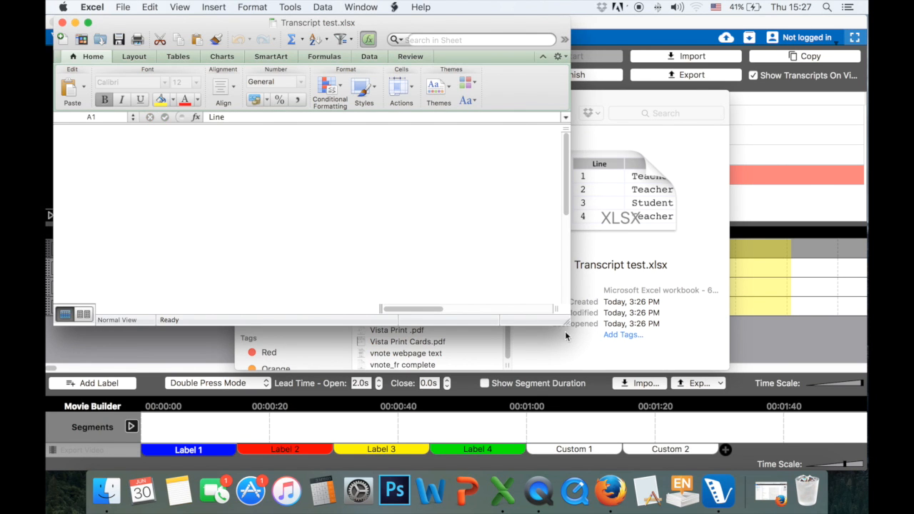
pyautogui.moveTo(563, 322); pyautogui.dragTo(842, 462)
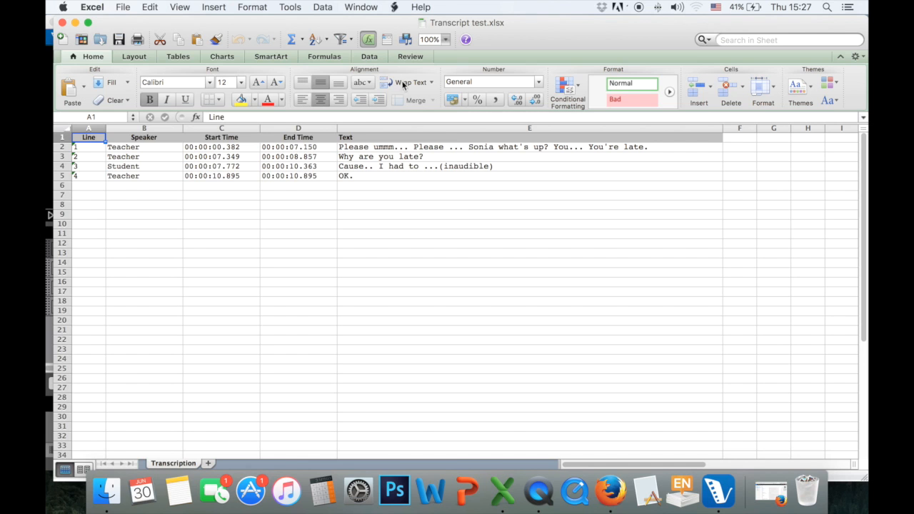
# Step: Close the exported workbook and the Finder window, and minimize V-Note to reveal the desktop
pyautogui.click(63, 23)
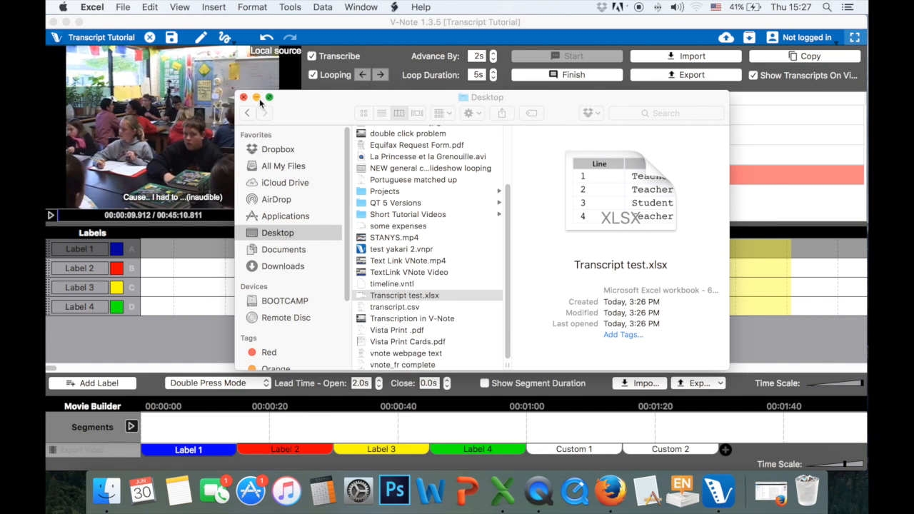
pyautogui.click(243, 98)
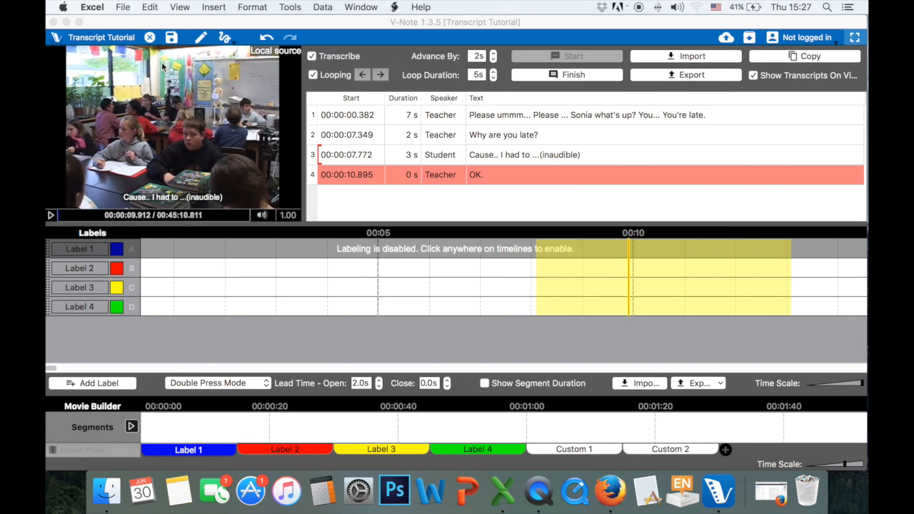
pyautogui.click(66, 22)
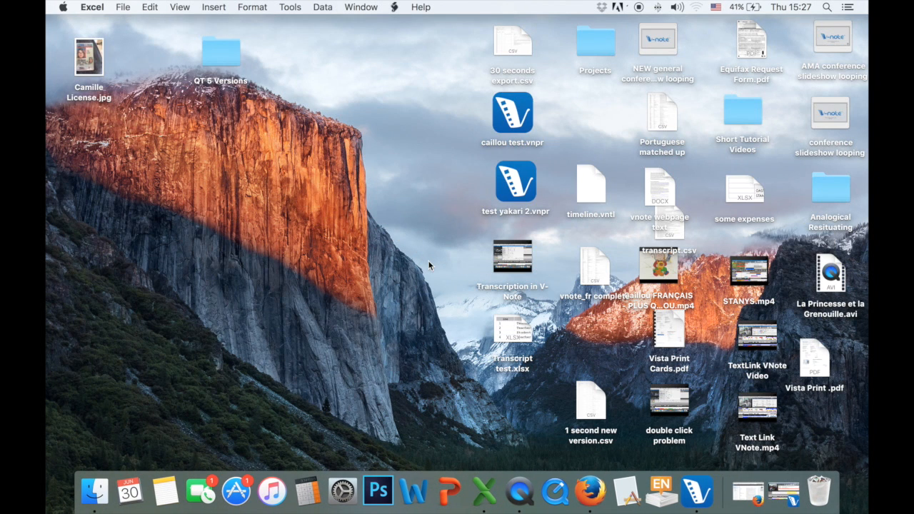
# Step: Open "1 second new version.csv" from the desktop and widen columns A, B and E to read their contents
pyautogui.doubleClick(590, 405)
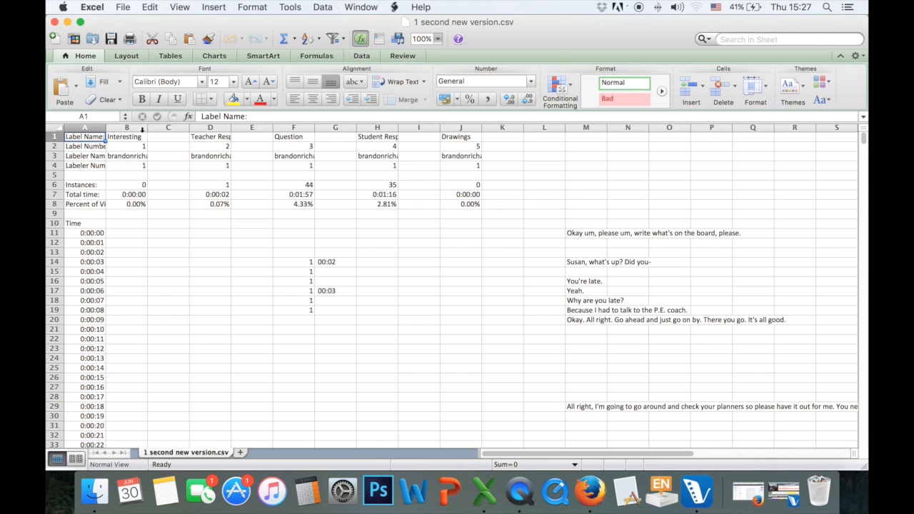
pyautogui.moveTo(148, 130)
pyautogui.mouseDown()
pyautogui.moveTo(160, 130)
pyautogui.moveTo(108, 128)
pyautogui.moveTo(131, 129)
pyautogui.mouseUp()
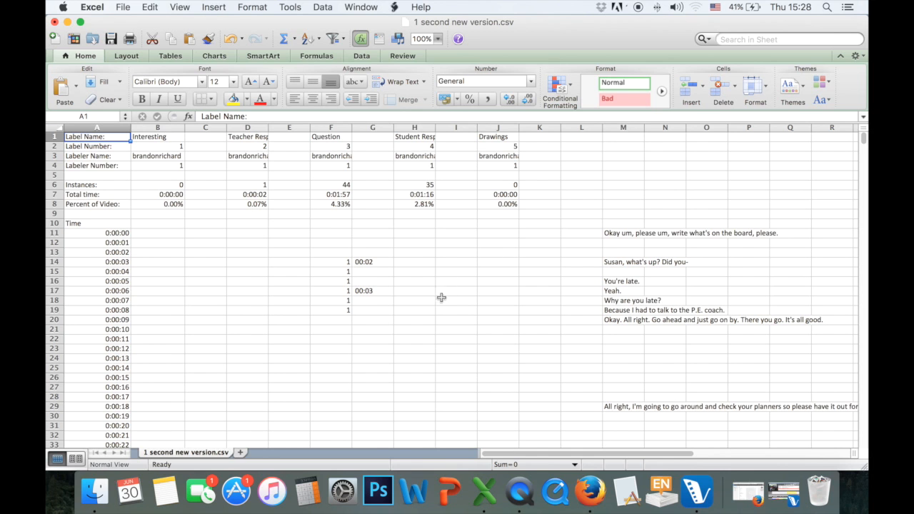
pyautogui.scroll(-5, 439, 305)
pyautogui.scroll(-10, 439, 305)
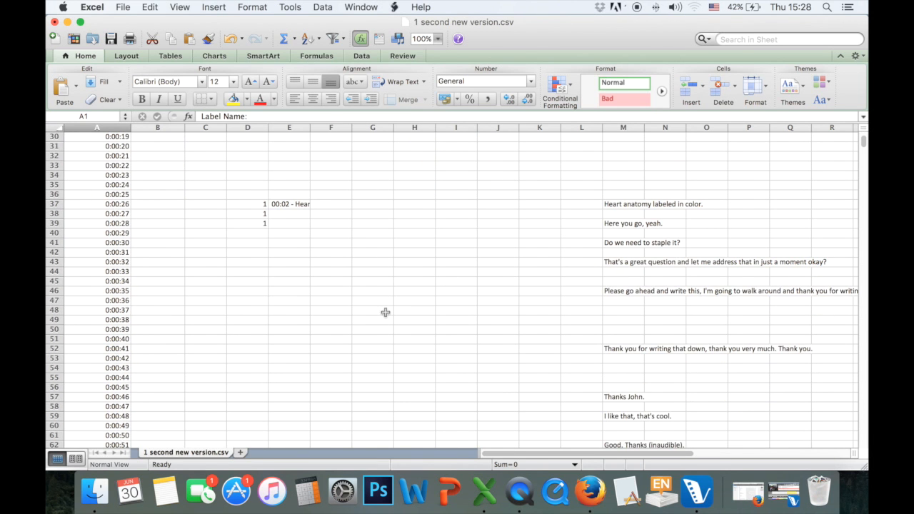
pyautogui.moveTo(312, 129); pyautogui.dragTo(331, 128)
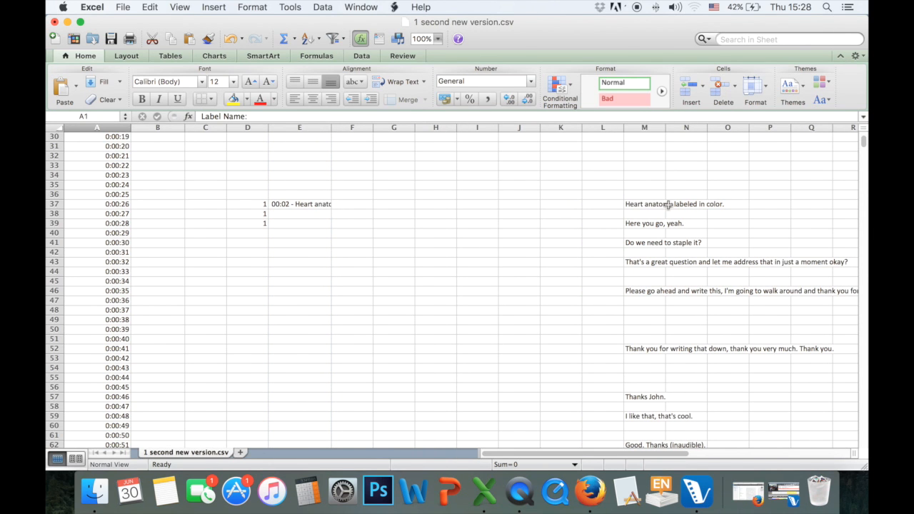
# Step: Examine how the transcript lines align with the timed rows and label columns, and close the CSV without saving
pyautogui.scroll(-15, 637, 243)
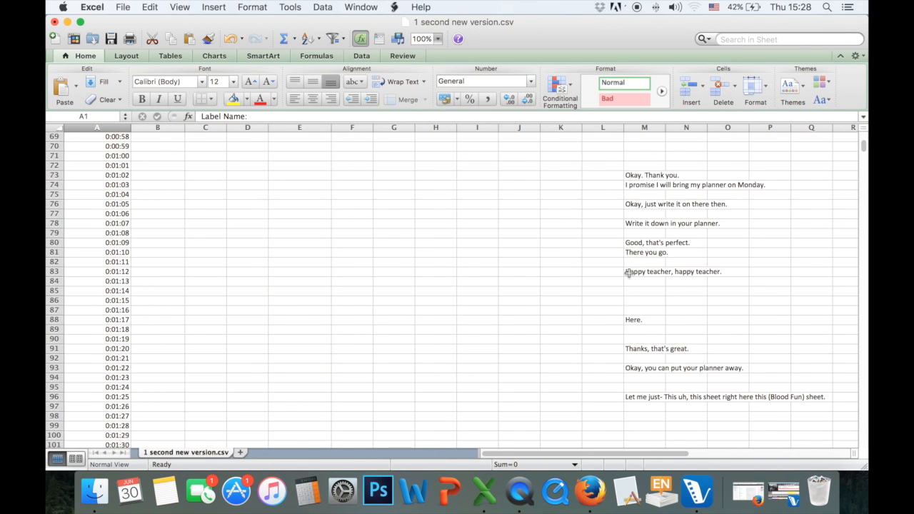
pyautogui.scroll(20, 651, 415)
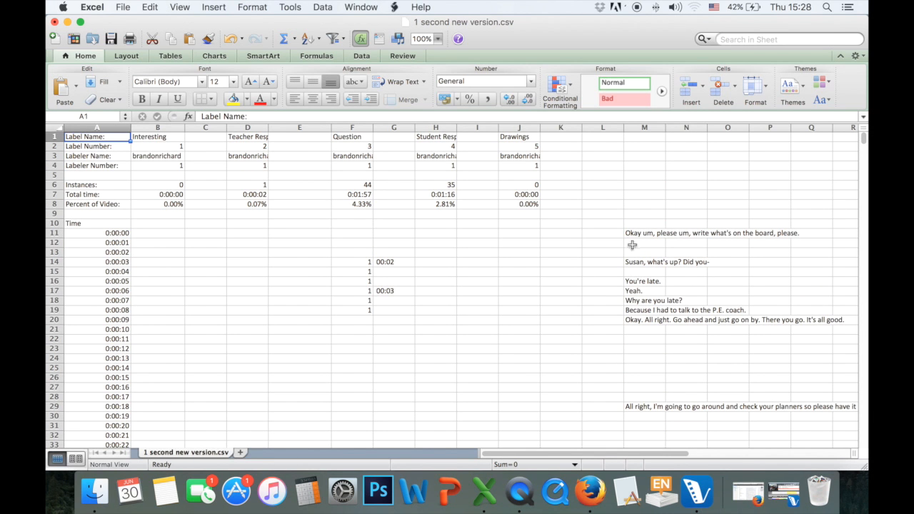
pyautogui.moveTo(631, 454); pyautogui.dragTo(650, 454)
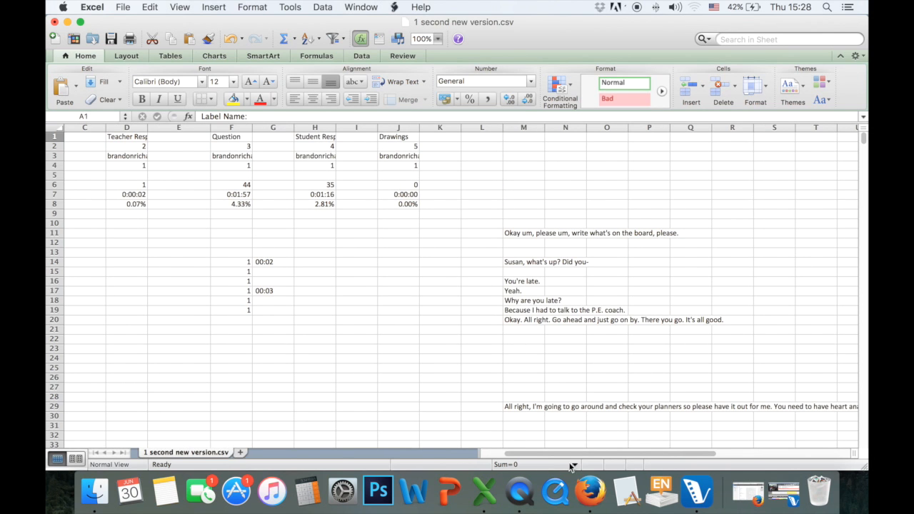
pyautogui.hscroll(-2, 571, 452)
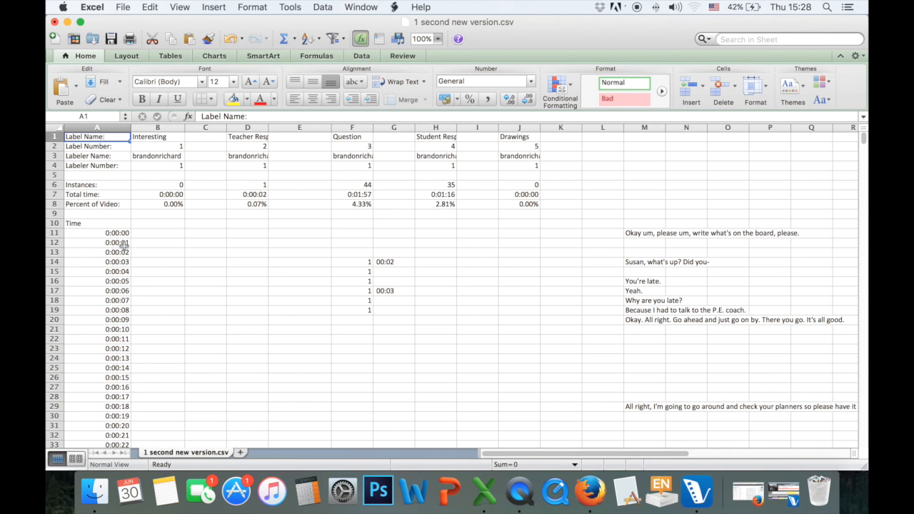
pyautogui.click(55, 22)
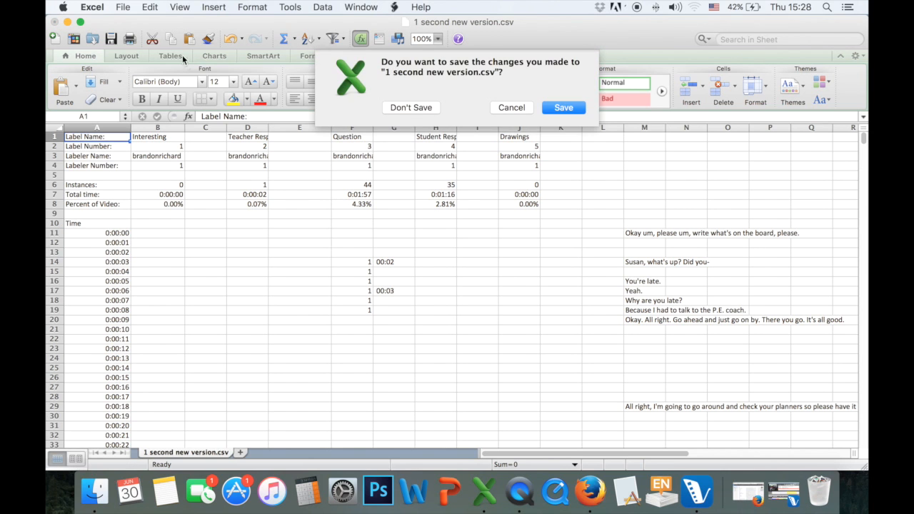
pyautogui.click(407, 111)
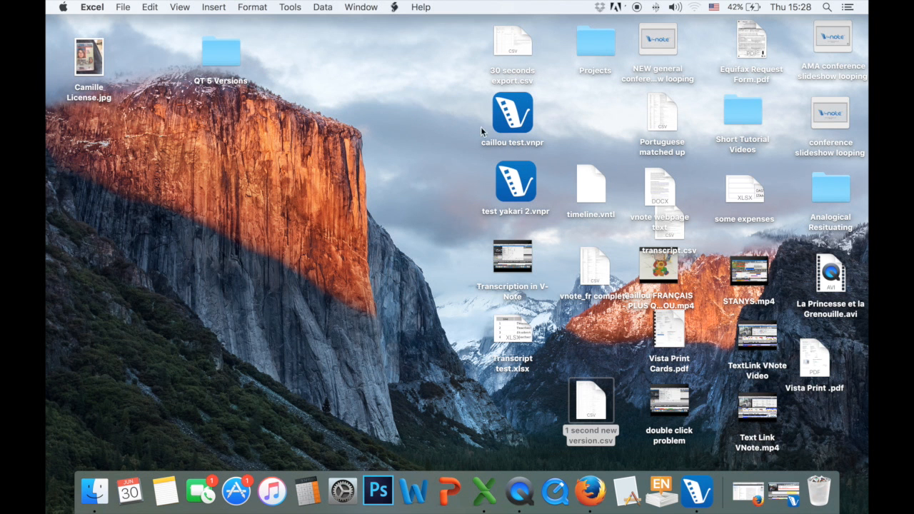